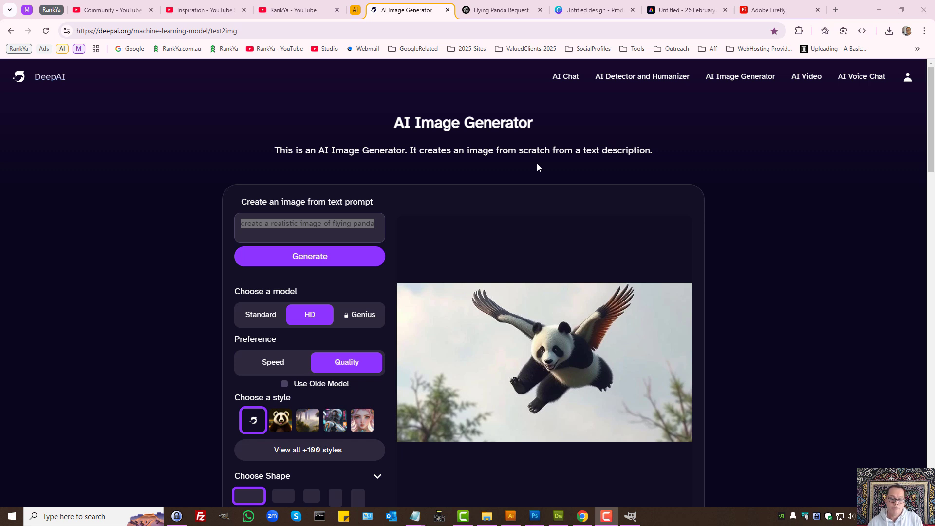
triple_click(271, 225)
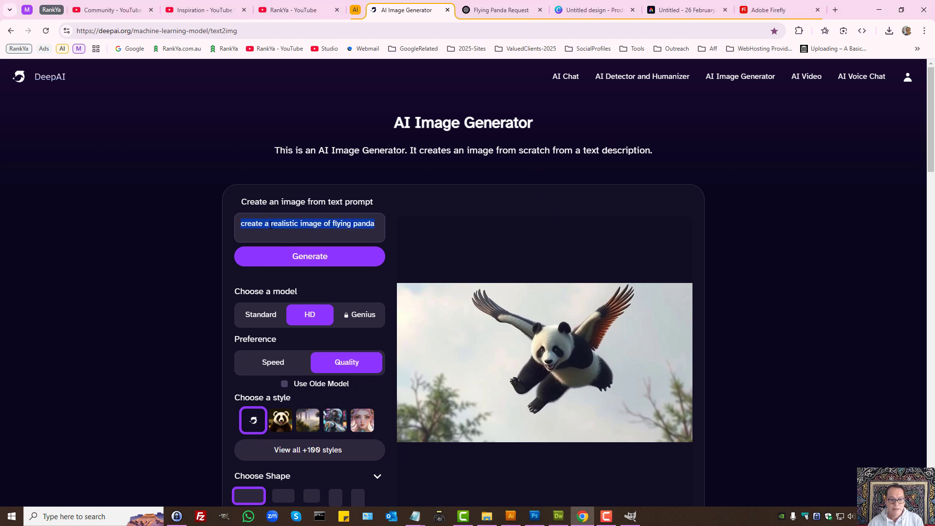
drag(271, 225, 372, 226)
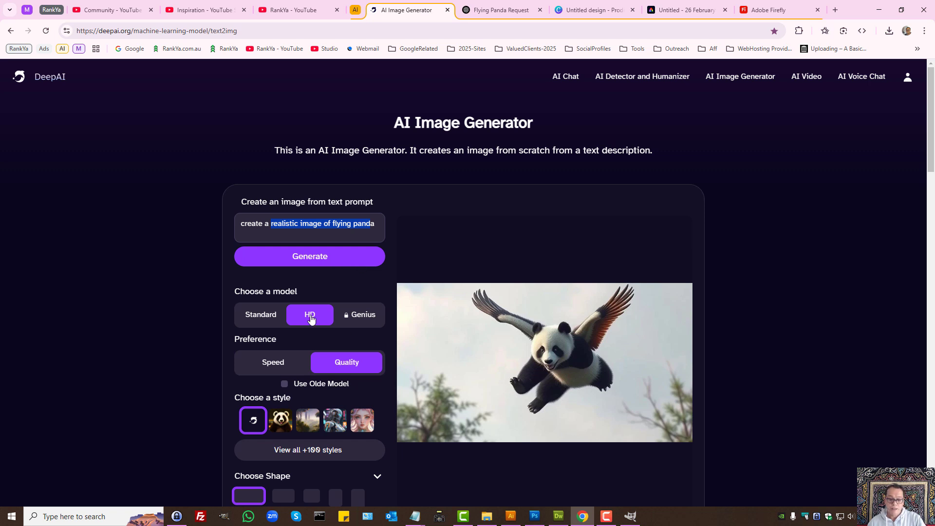
click(388, 350)
triple_click(347, 362)
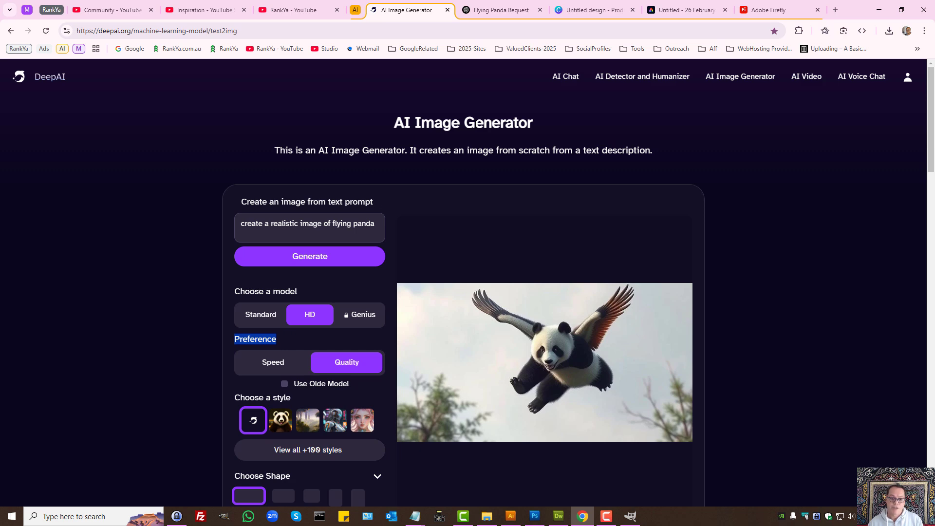
- Set the image shape to the small square option under Choose Shape
scroll(456, 253, down, 3)
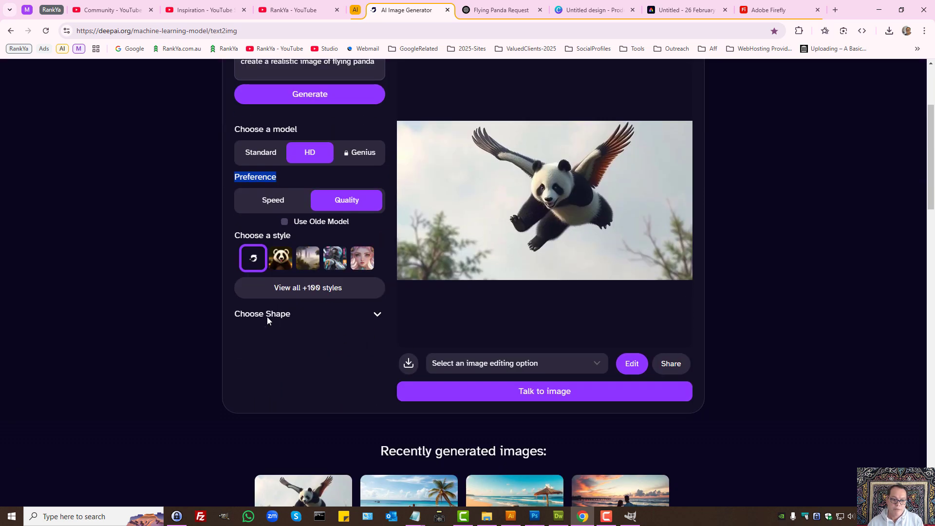
click(283, 334)
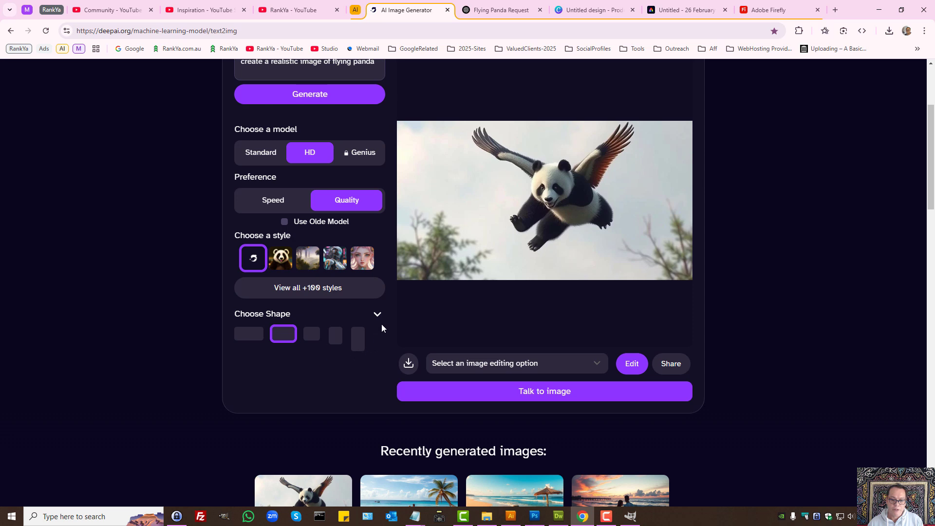
click(249, 336)
click(335, 335)
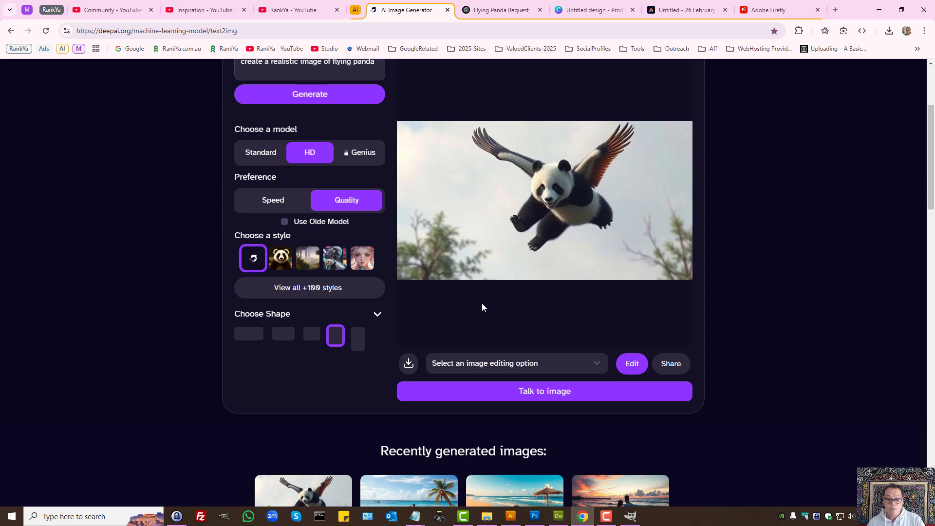
- Apply the Remove Background edit to the flying panda image
click(513, 363)
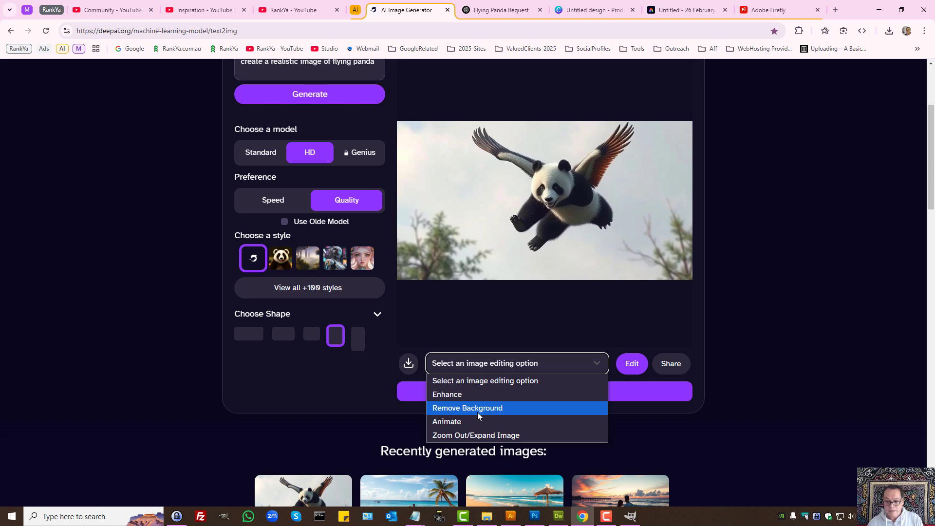
click(565, 315)
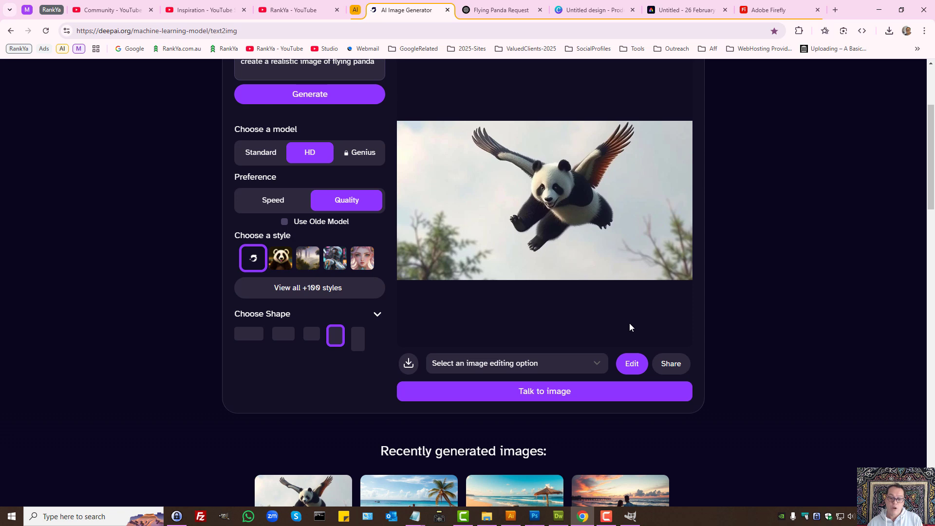
click(536, 363)
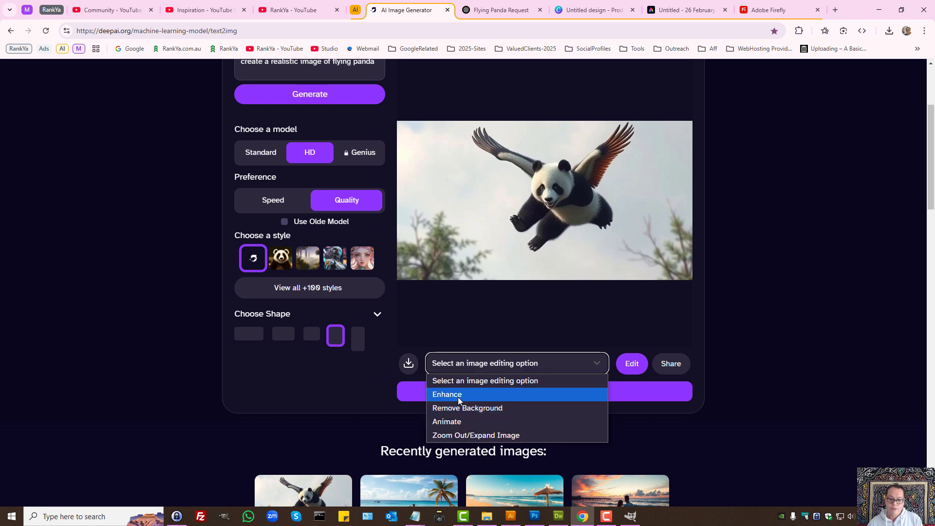
click(462, 409)
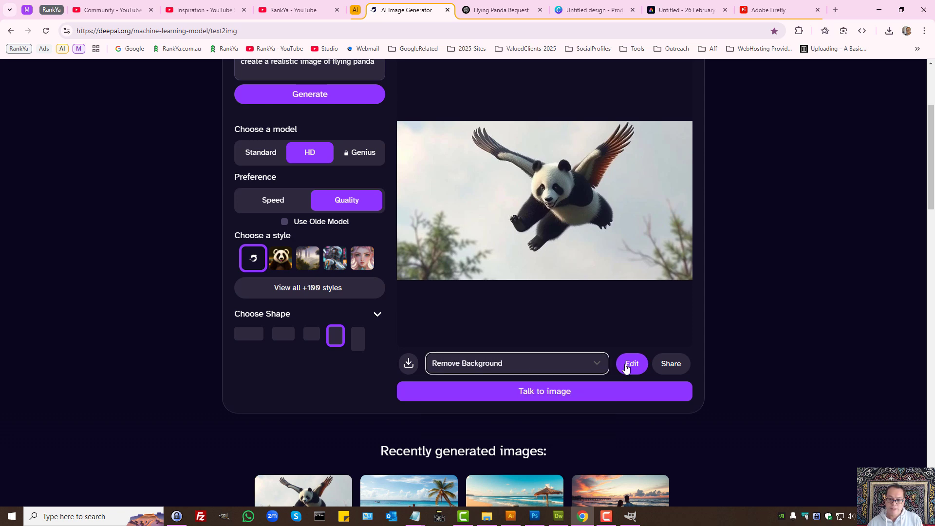
click(631, 364)
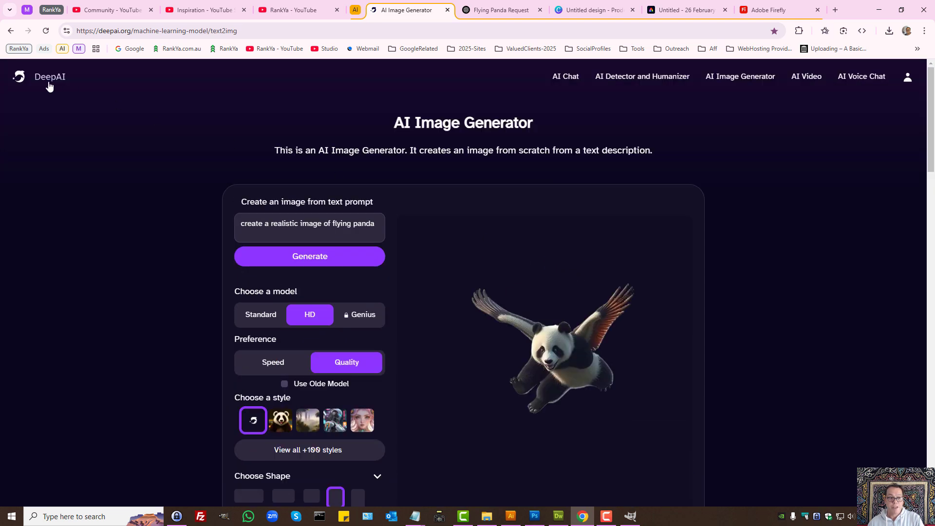
- Compare the background-removed panda with ChatGPT's Flying Panda Request image, then return to DeepAI
scroll(554, 294, down, 3)
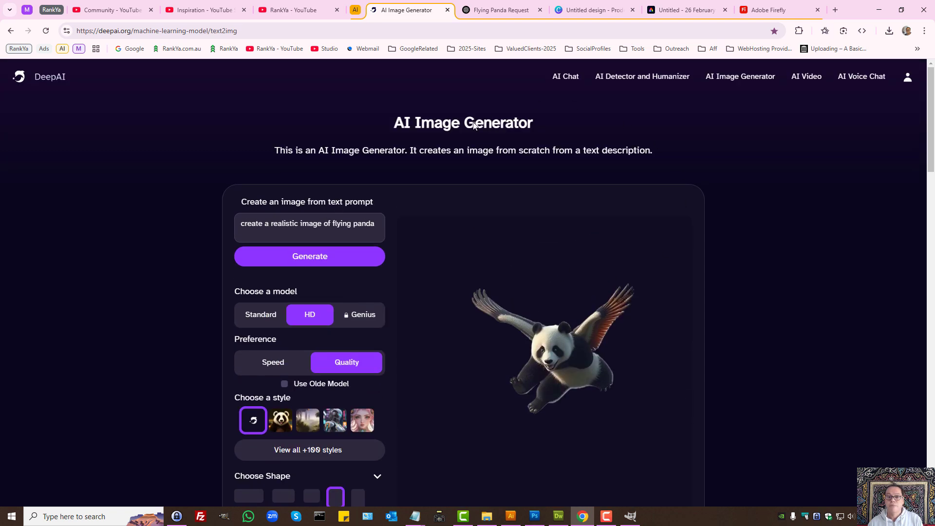
click(500, 10)
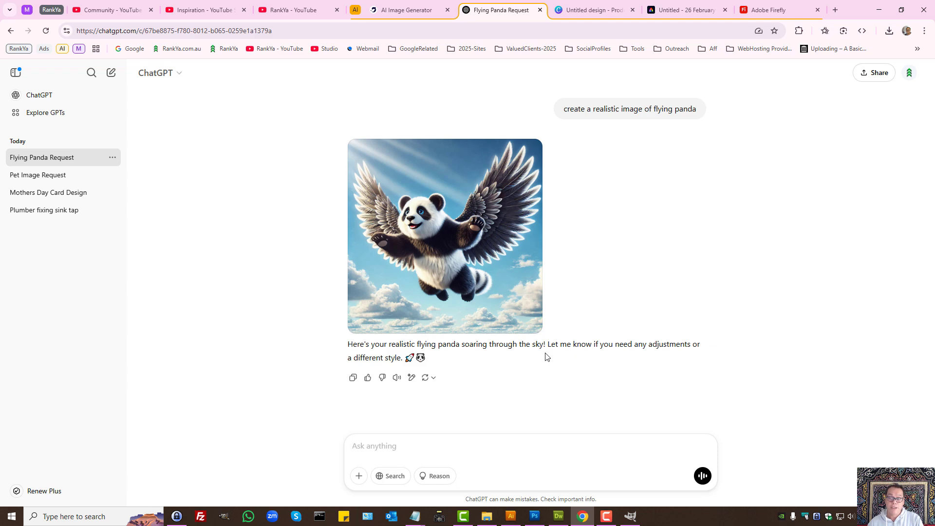
click(420, 11)
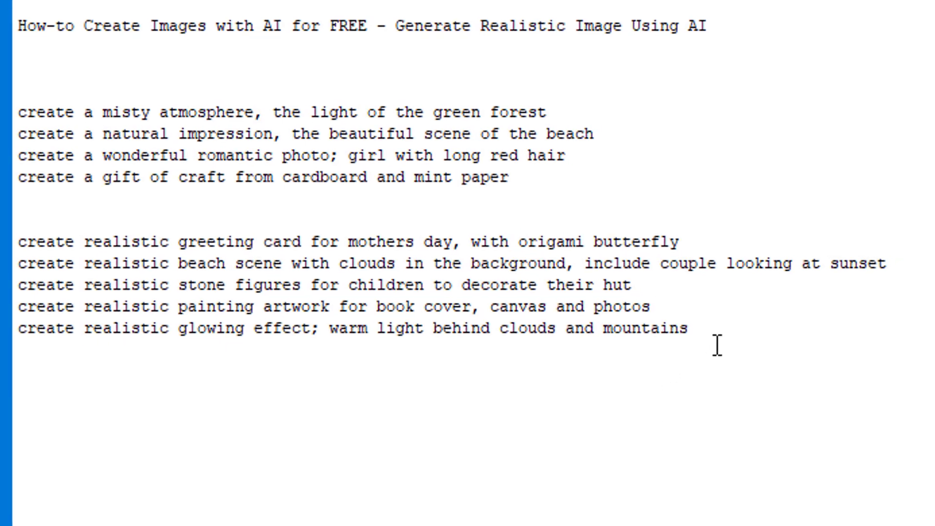
- Copy the 'create realistic beach scene' prompt line from IMP.html and return to Chrome
drag(712, 330, 20, 120)
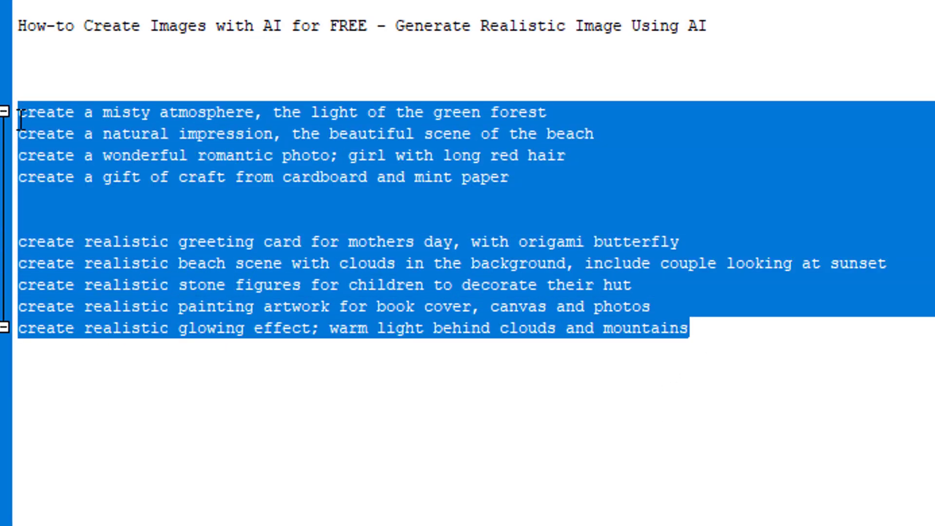
click(506, 319)
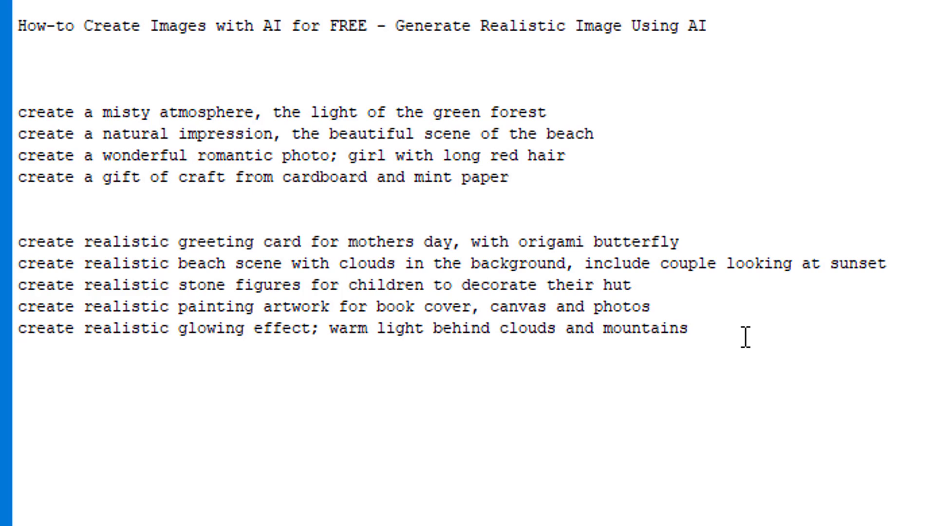
drag(888, 263, 10, 263)
key(ctrl+c)
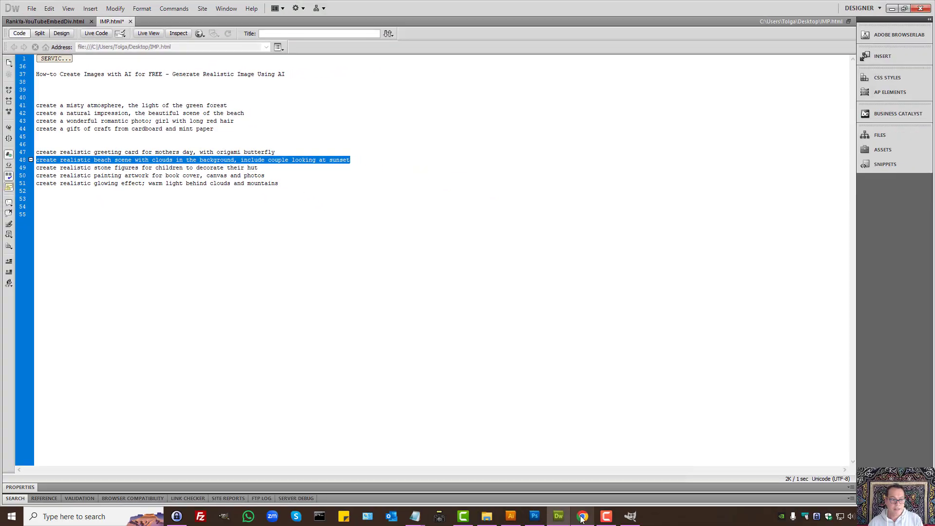
click(583, 515)
- Replace the flying panda prompt with the copied beach-scene prompt and generate the image
triple_click(283, 224)
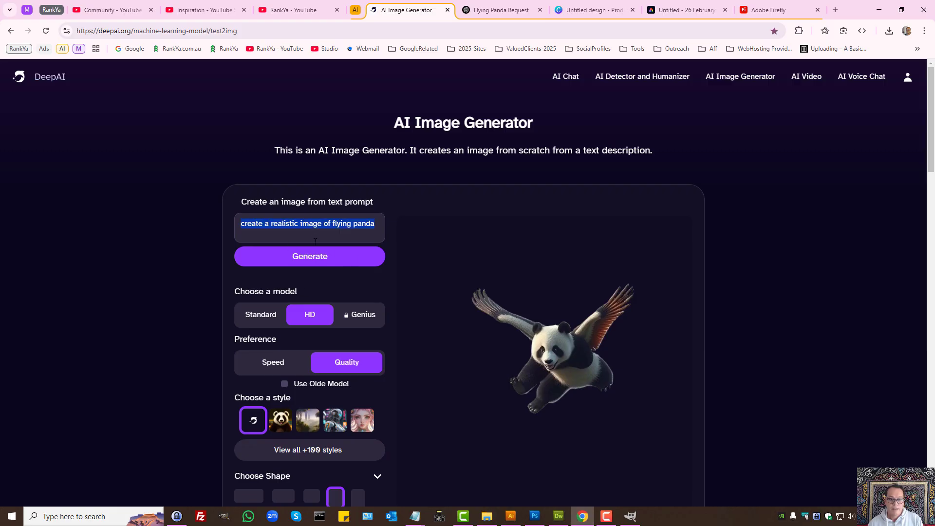
key(ctrl+v)
click(309, 258)
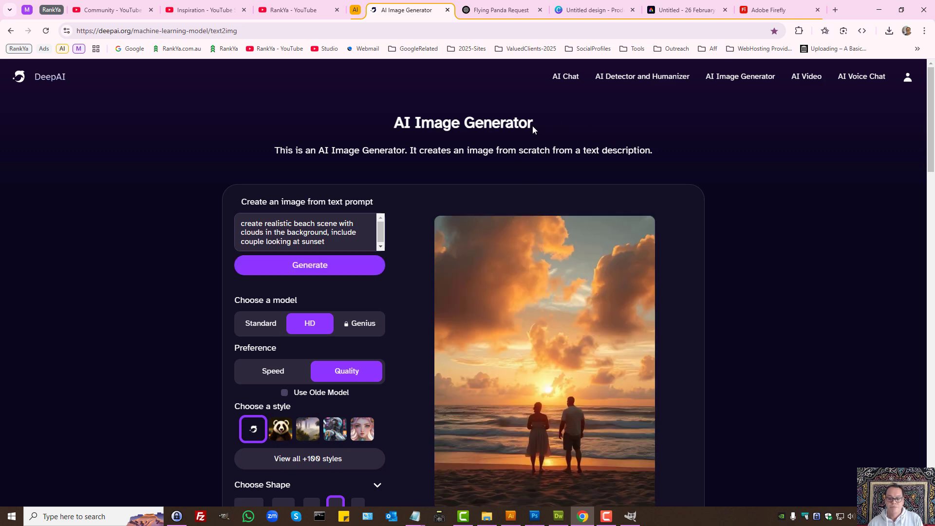
- Select the 'include couple looking at sunset' clause in the prompt
scroll(589, 280, down, 3)
scroll(586, 269, up, 2)
scroll(586, 269, up, 2)
click(318, 242)
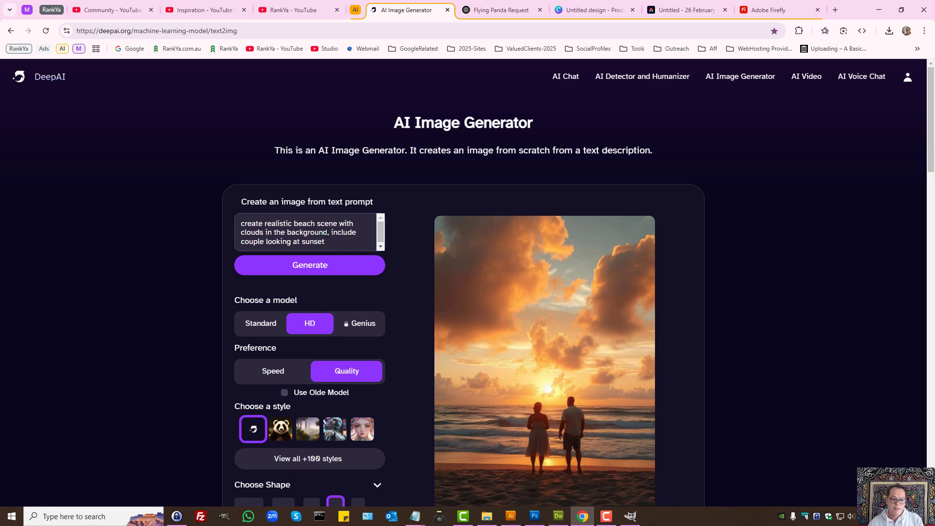
mouse_move(329, 232)
mouse_down()
mouse_move(335, 243)
mouse_move(326, 242)
mouse_up()
click(327, 242)
- Replace the couple clause with 'include a plane flying at a distance' and generate the beach scene
key(BackSpace)
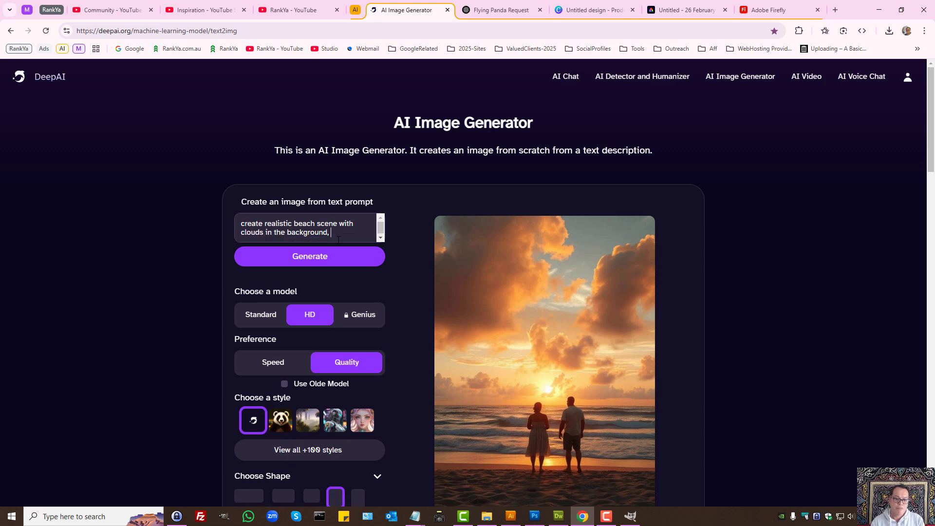
text(inc)
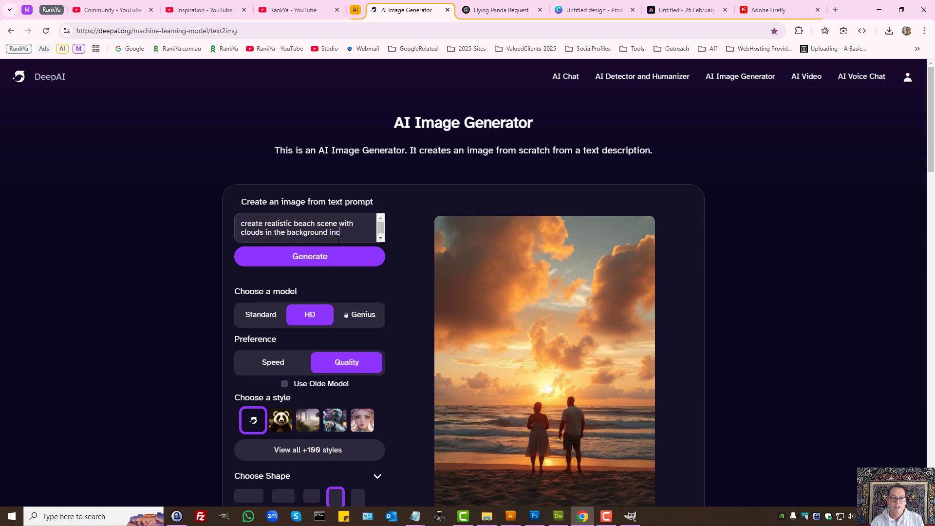
text(lude a pla)
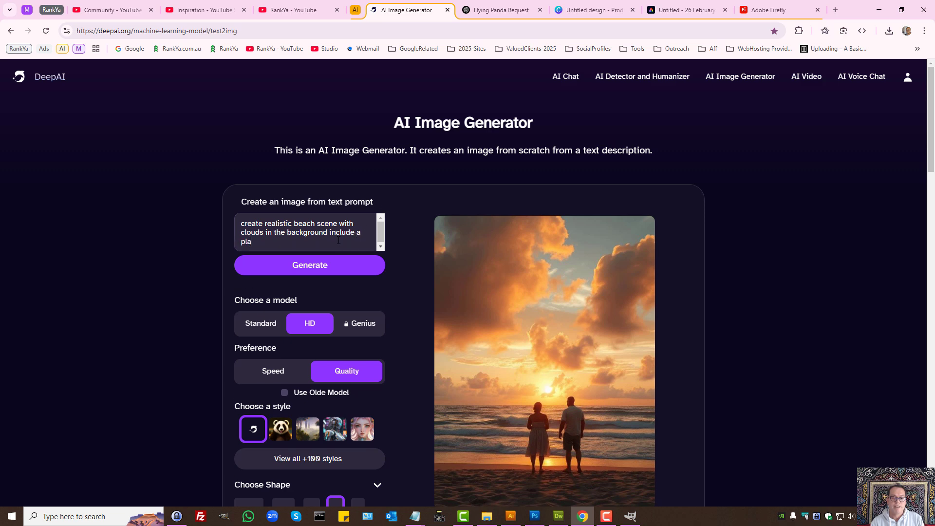
text(ne flying at a dis)
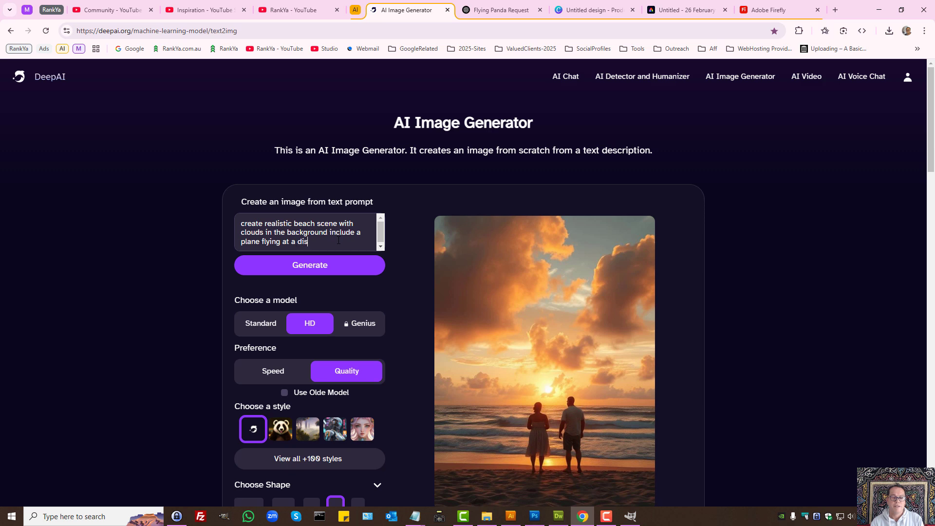
text(tance)
key(BackSpace)
key(BackSpace)
text(t)
click(323, 267)
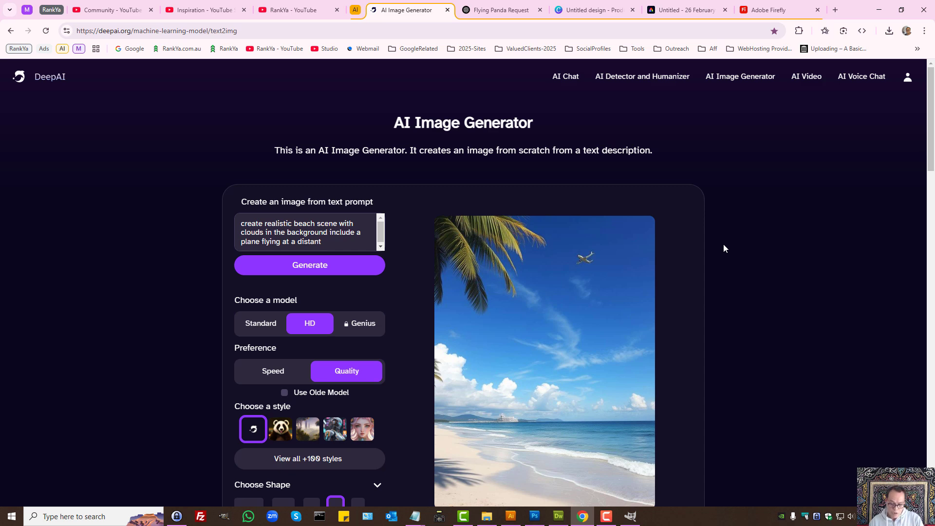
click(502, 9)
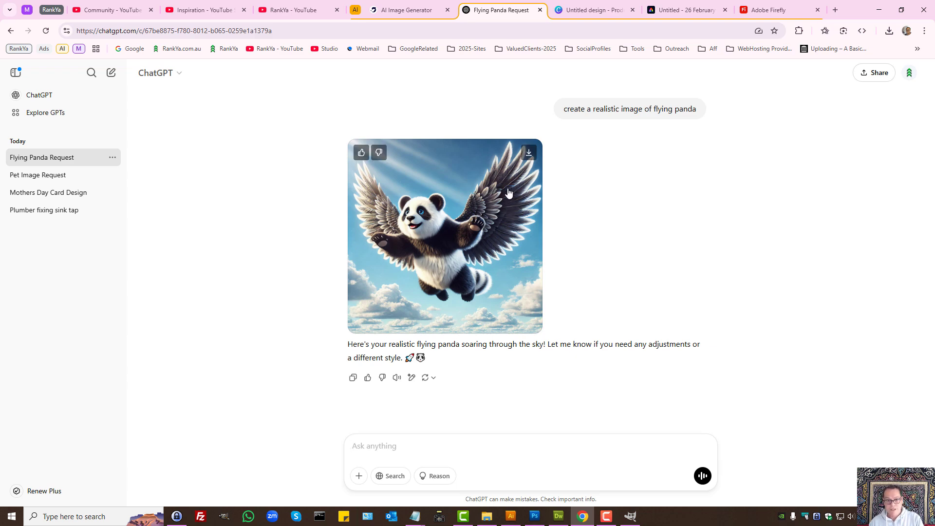
- Return to the DeepAI beach image, then switch to the Canva Untitled design
click(411, 10)
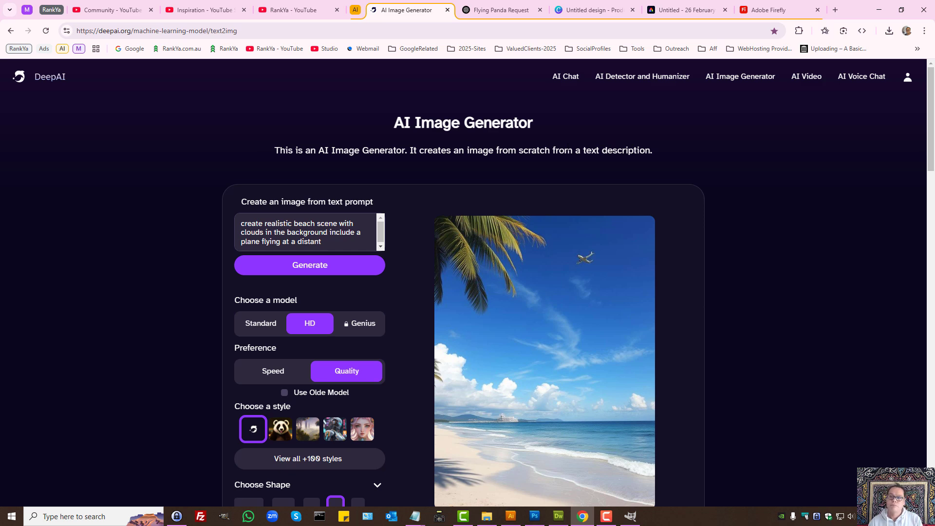
click(592, 10)
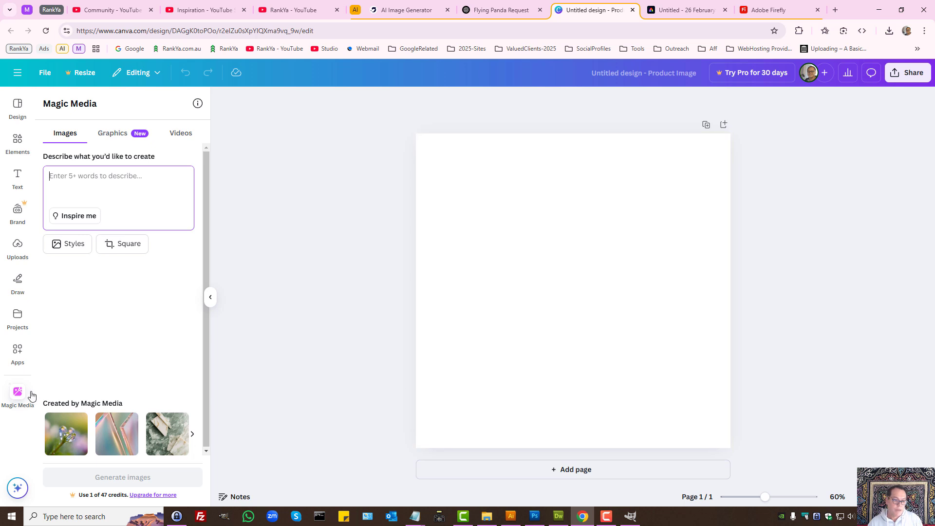
- Collapse Canva's Magic Media panel and switch to the Adobe Express panda design
click(18, 397)
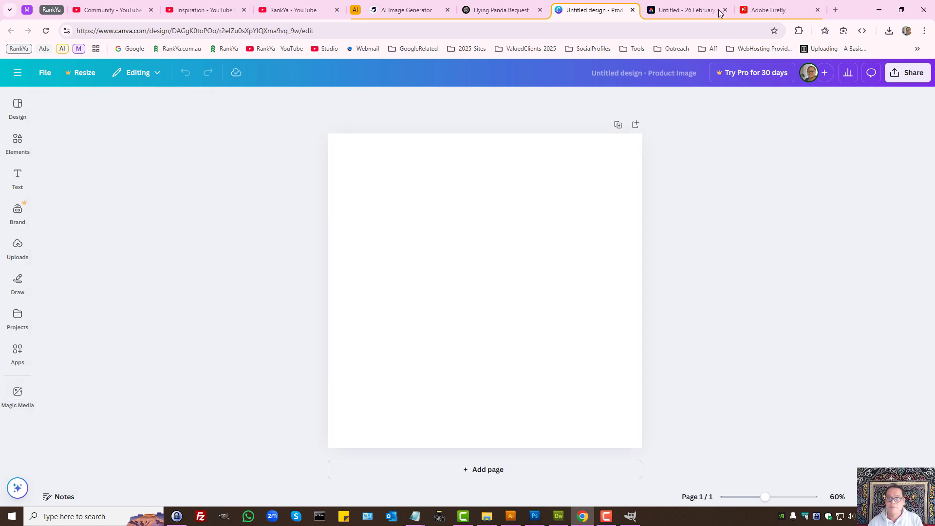
click(701, 9)
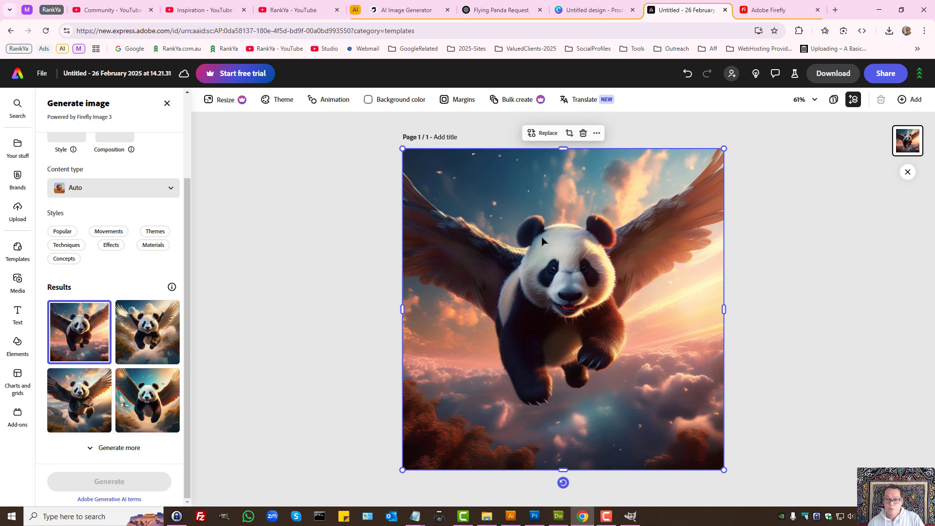
- Switch to the Adobe Firefly tab showing earlier Text to image generations
click(774, 9)
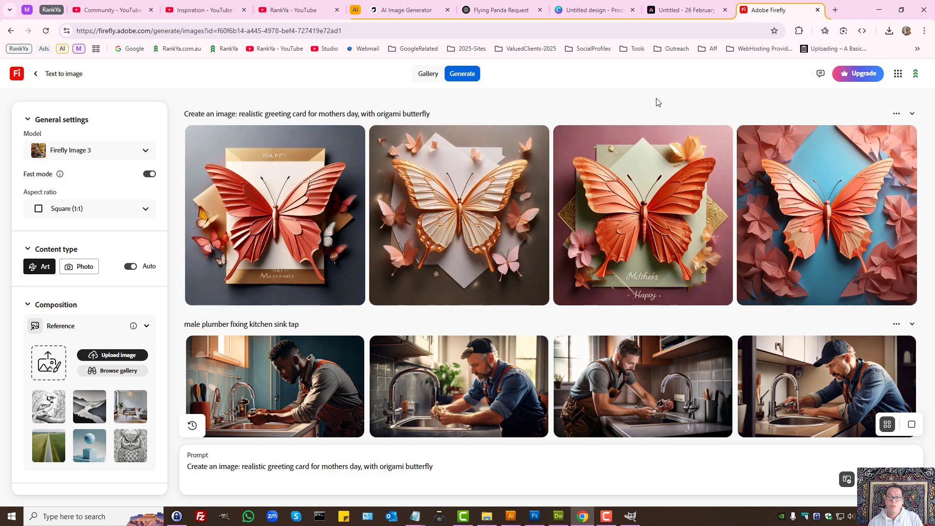
- Switch back to the DeepAI AI Image Generator tab with the palm-fringed beach scene
click(405, 10)
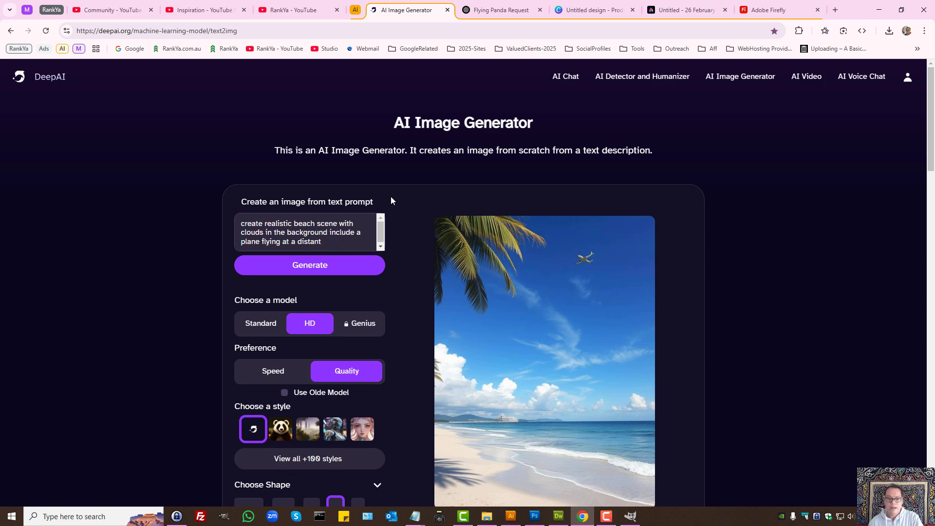
- Choose the first wide image shape and download the palm-fringed beach image as a JPEG
drag(322, 242, 205, 218)
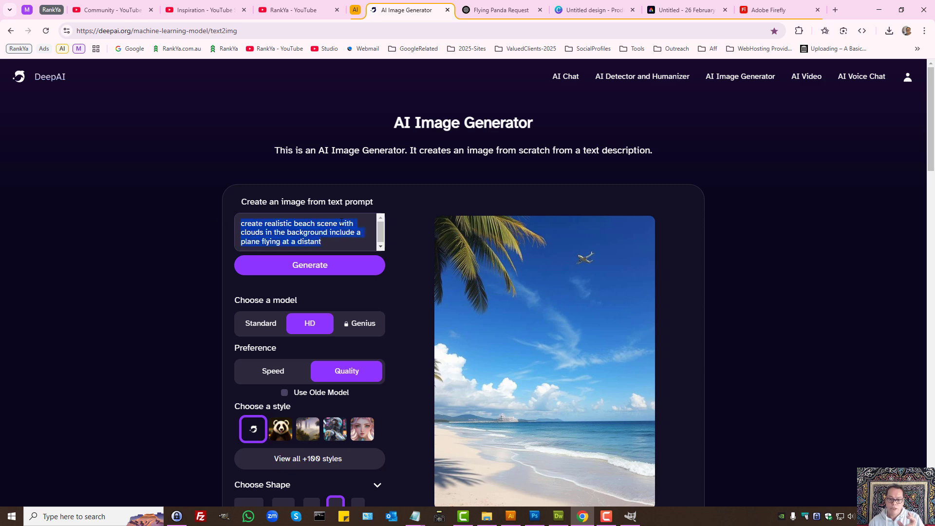
click(636, 137)
scroll(689, 298, down, 3)
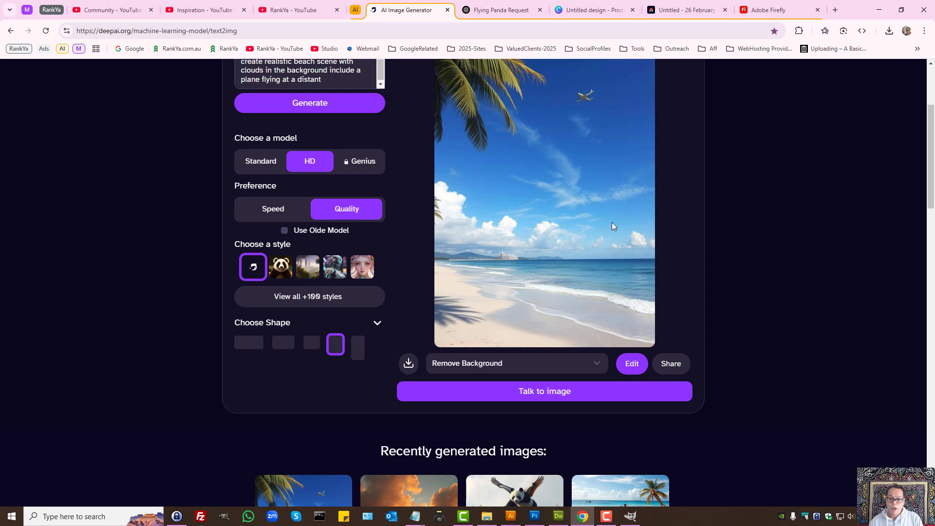
click(250, 347)
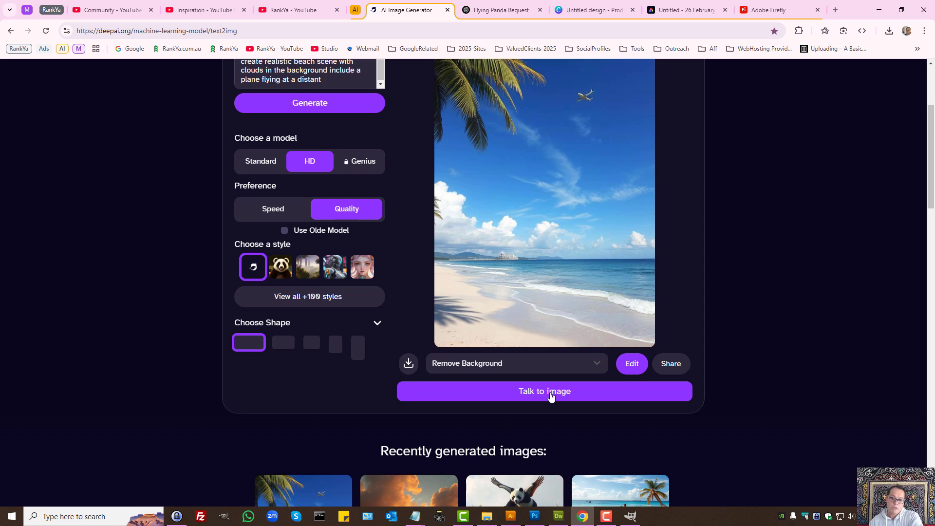
click(408, 371)
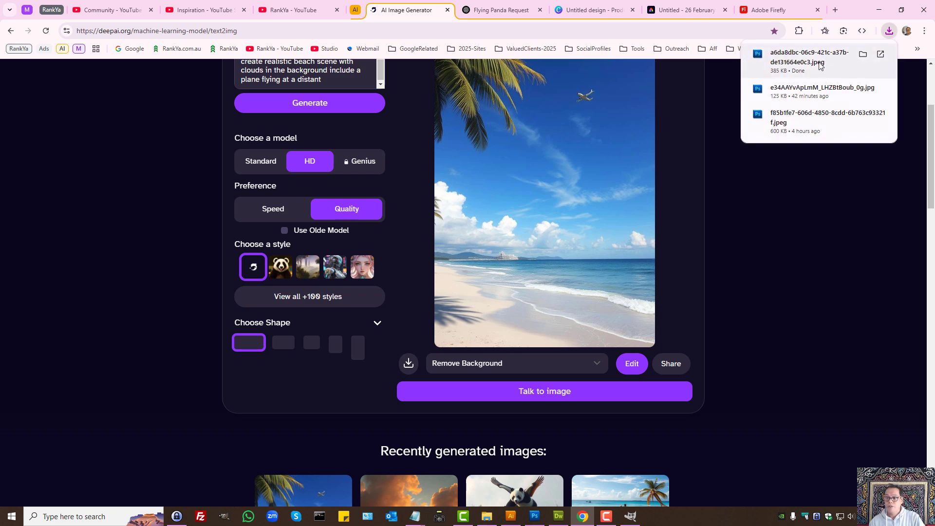
- Reveal the downloaded beach JPEG in its Desktop folder from Chrome's downloads list
click(881, 11)
click(877, 7)
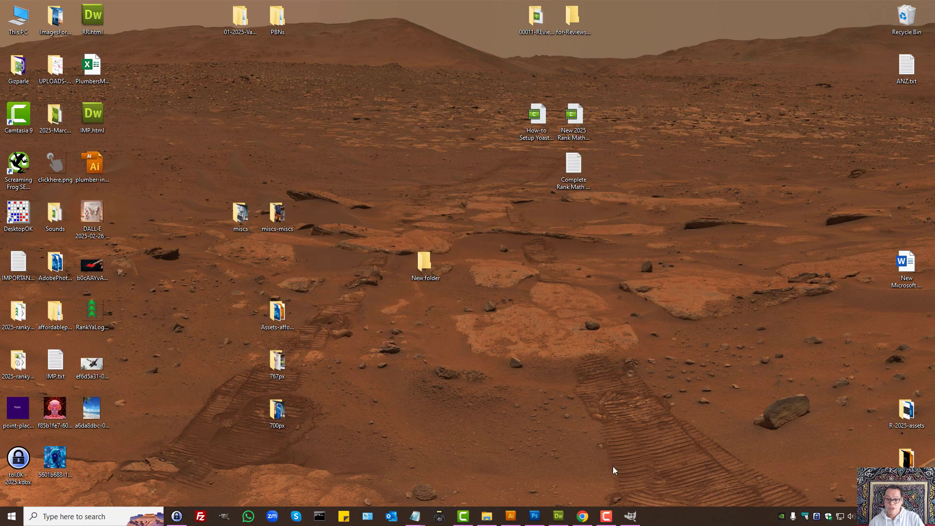
click(582, 516)
click(887, 32)
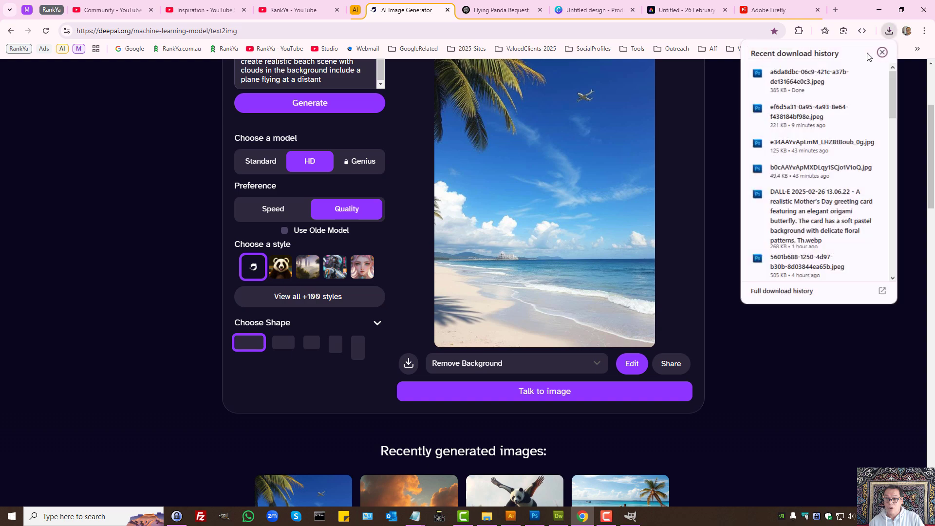
click(852, 68)
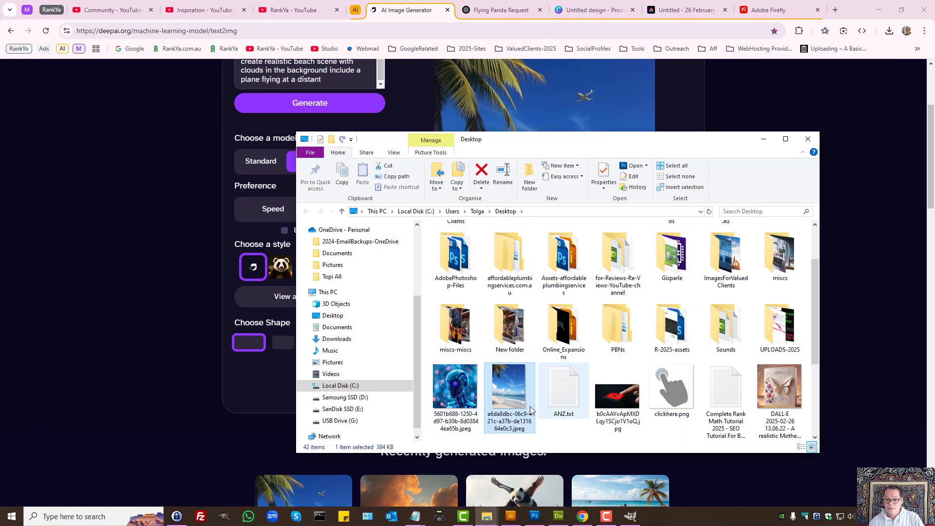
- Try the beach JPEG in Photoshop, dismiss its invalid-marker error, and switch to GIMP
double_click(508, 393)
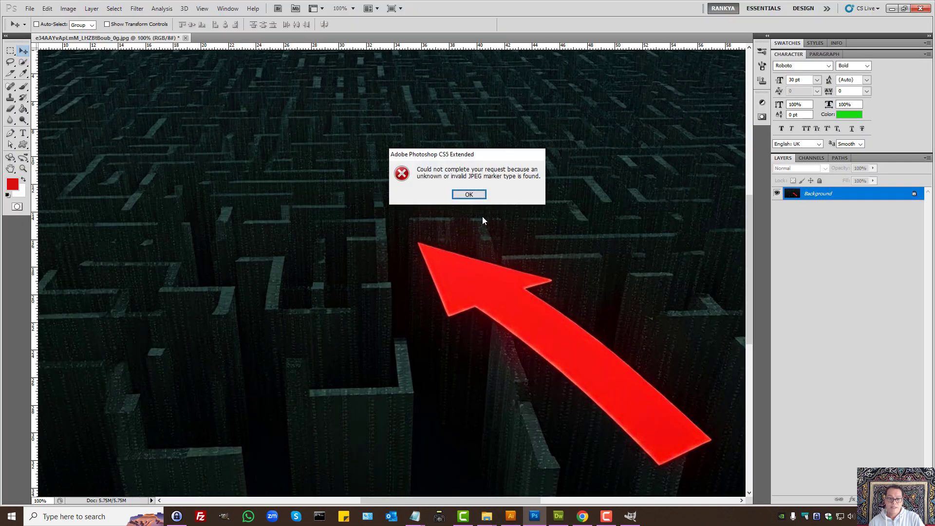
click(469, 194)
click(893, 8)
click(879, 9)
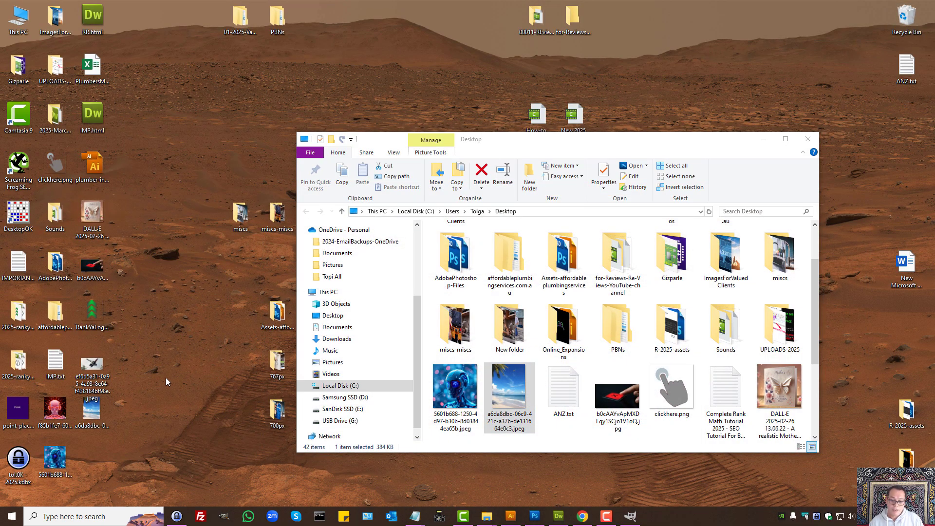
click(631, 517)
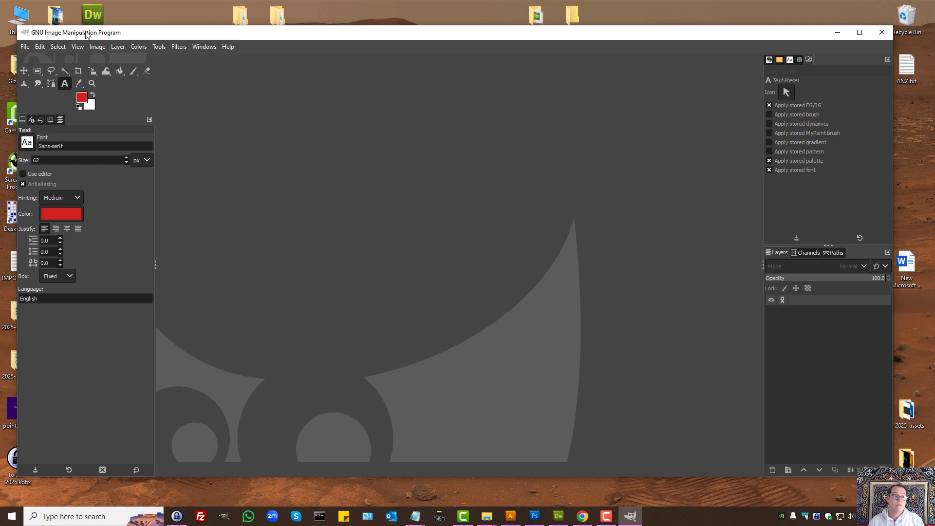
- Check the GIMP version information under Help
click(229, 48)
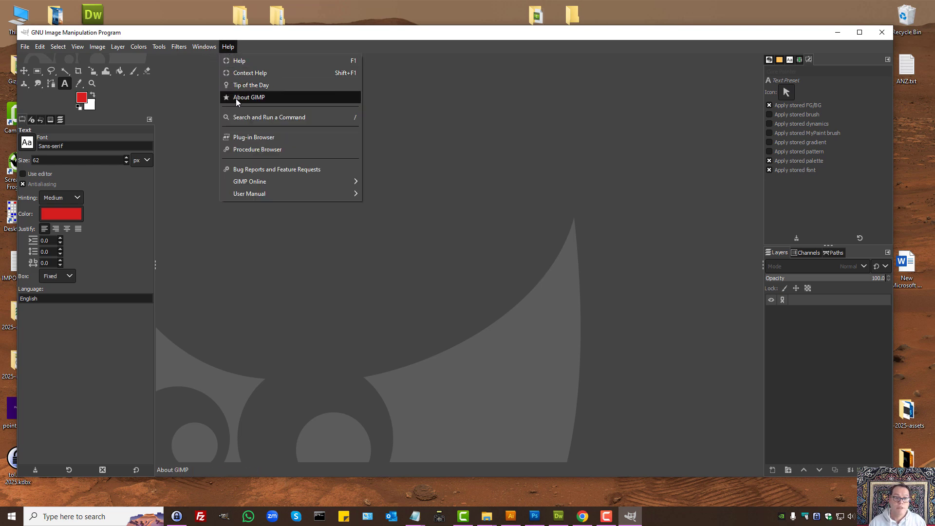
click(238, 100)
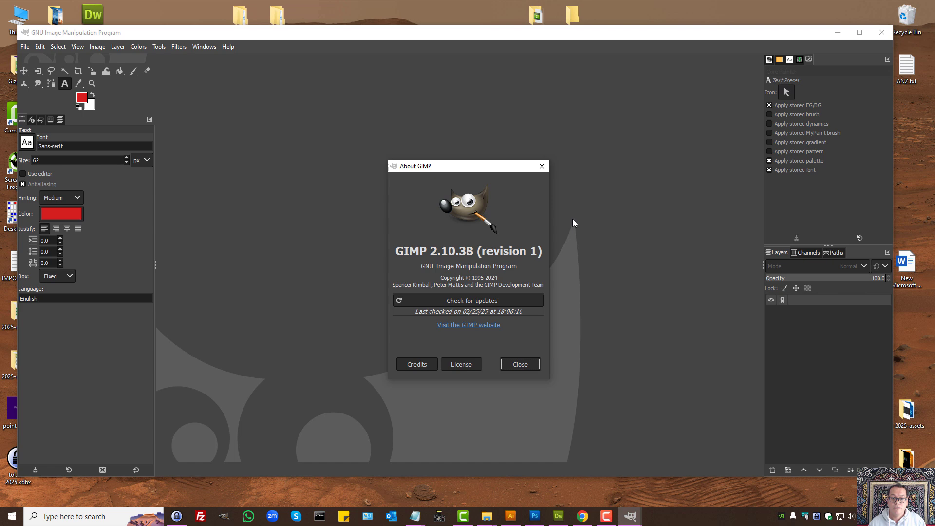
click(543, 166)
- Open the flying panda JPEG from the Desktop folder in GIMP
click(25, 48)
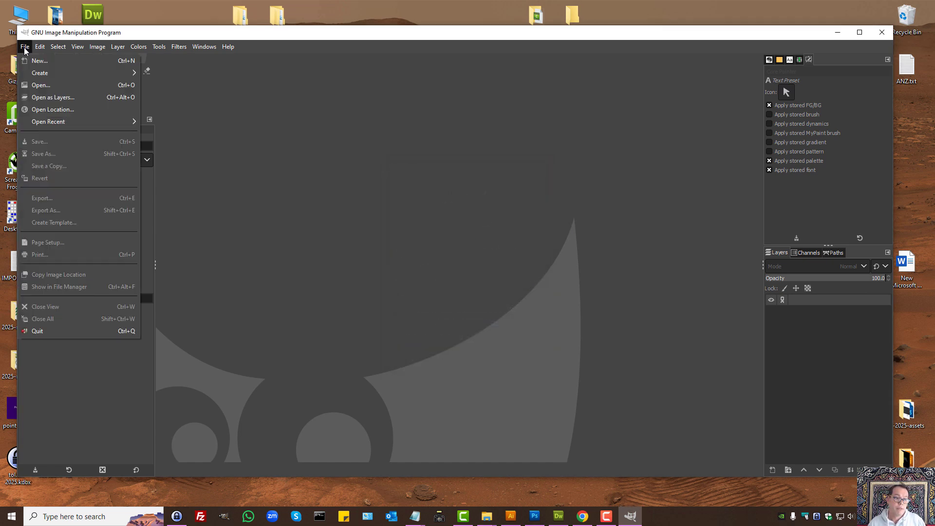
click(39, 86)
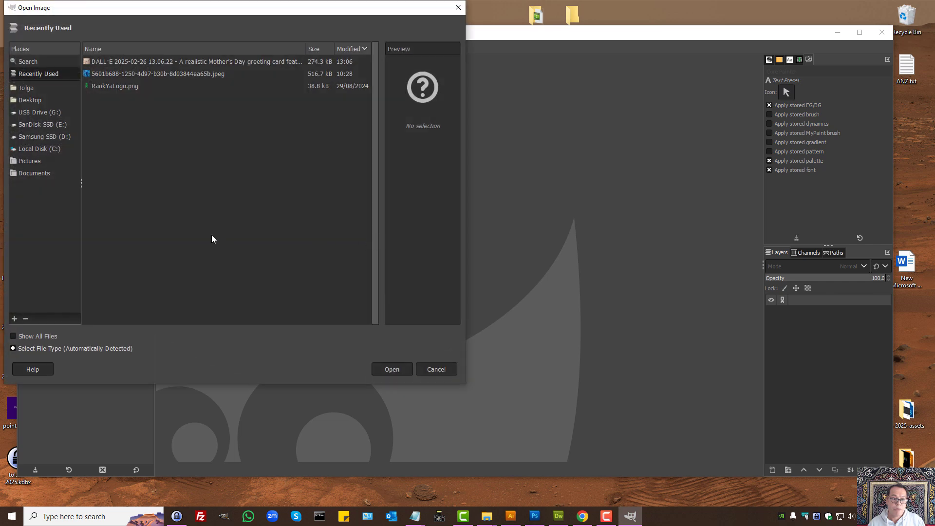
click(104, 76)
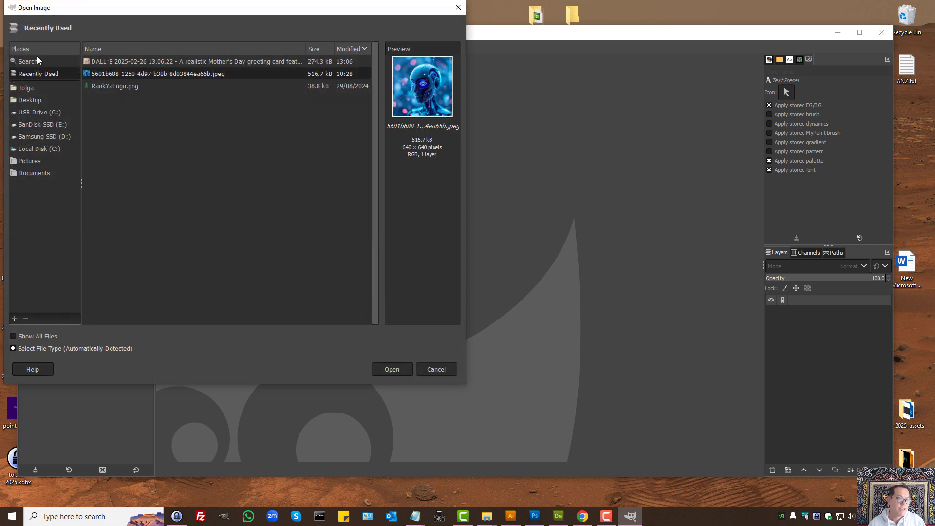
click(30, 100)
scroll(186, 231, down, 3)
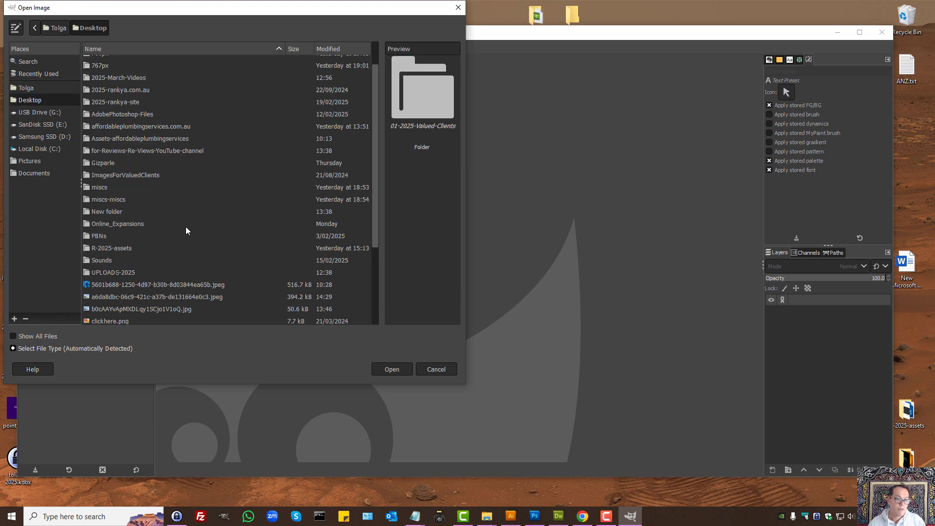
scroll(186, 231, down, 3)
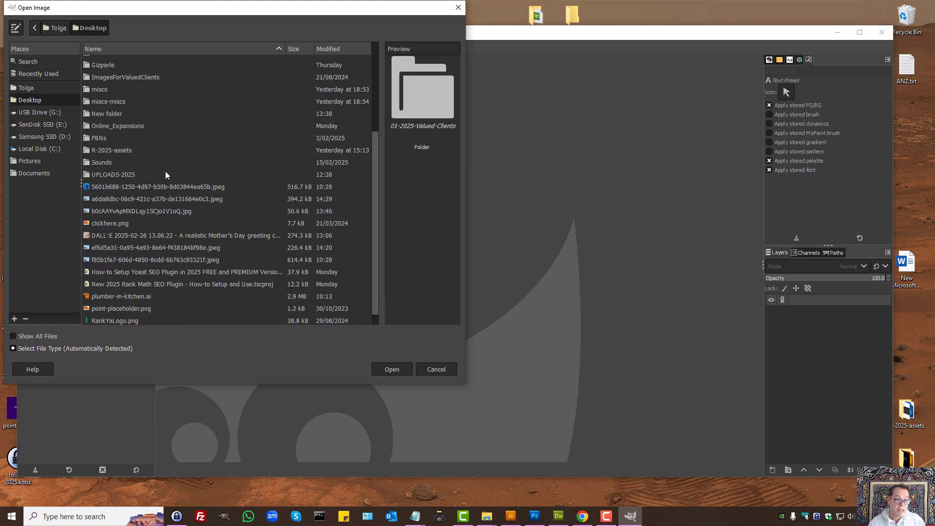
click(168, 259)
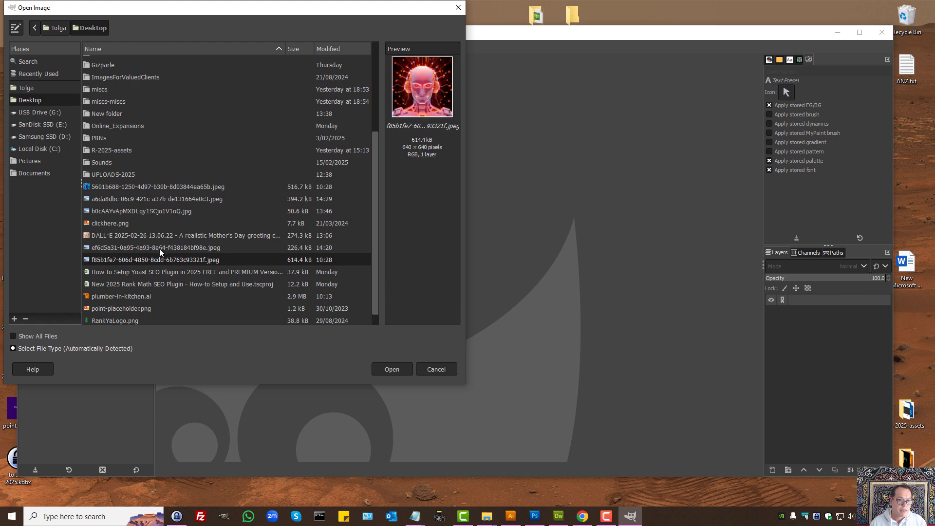
click(159, 249)
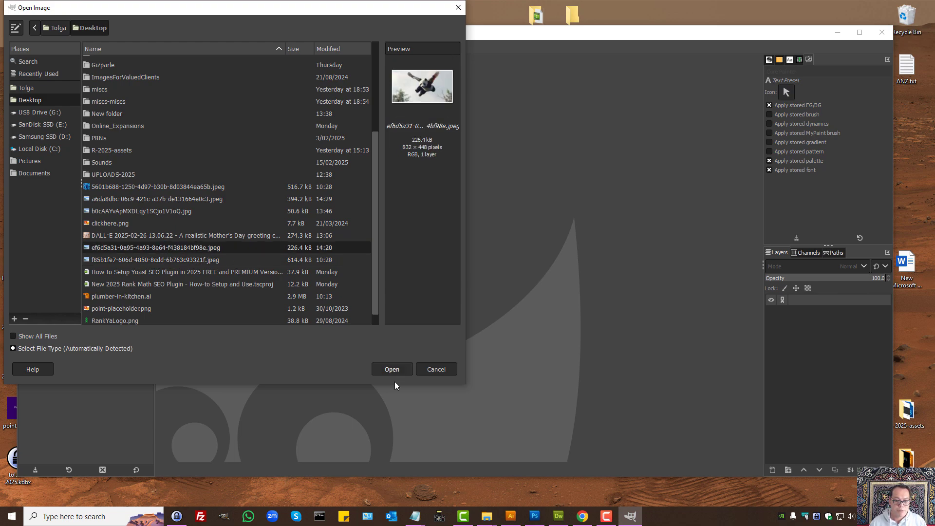
click(408, 371)
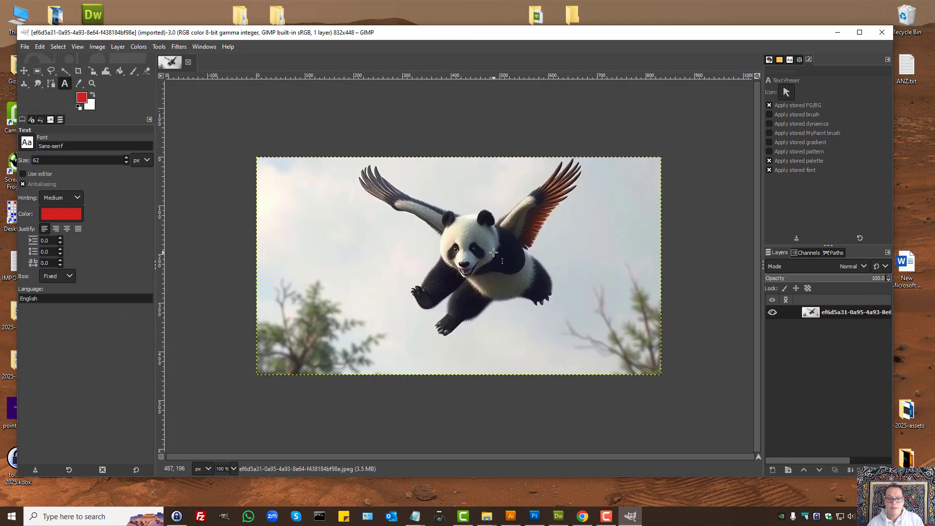
- Export the flying panda as panda.png with default PNG options, then hide GIMP
click(24, 47)
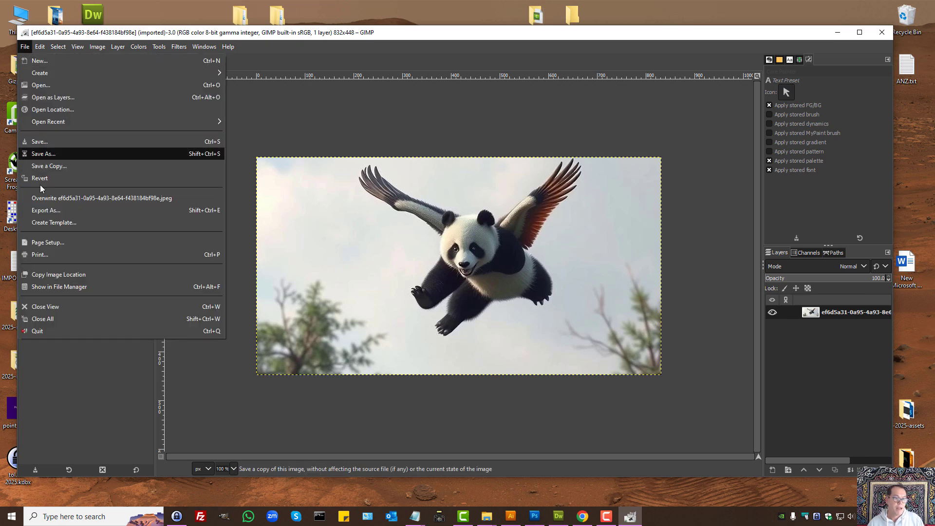
click(57, 213)
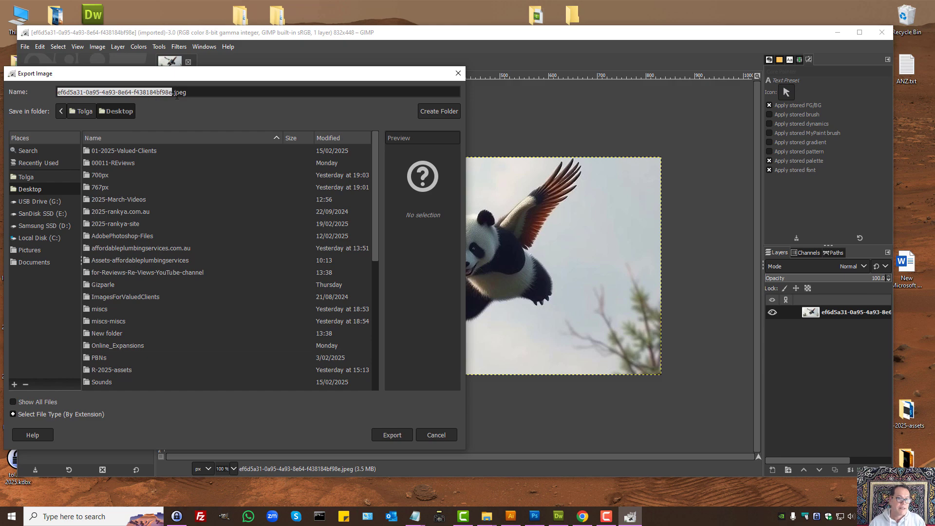
drag(175, 92, 57, 93)
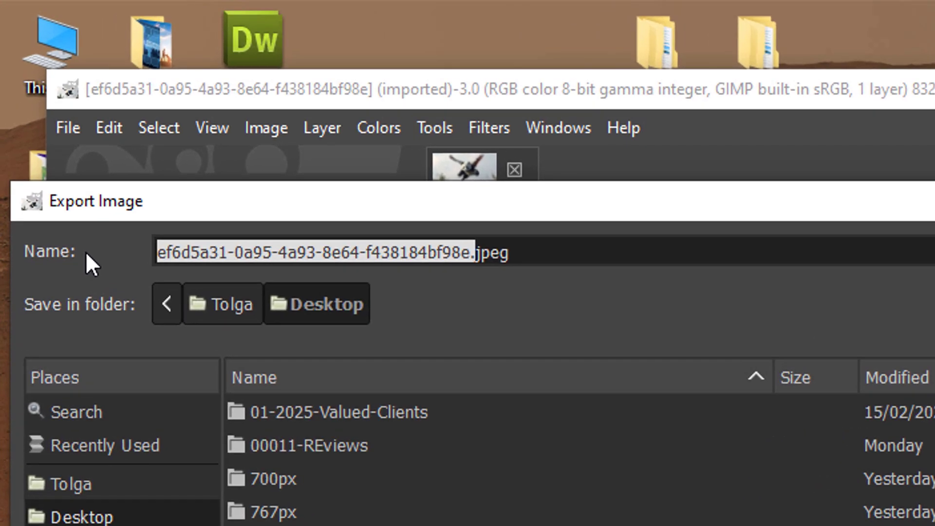
text(panda)
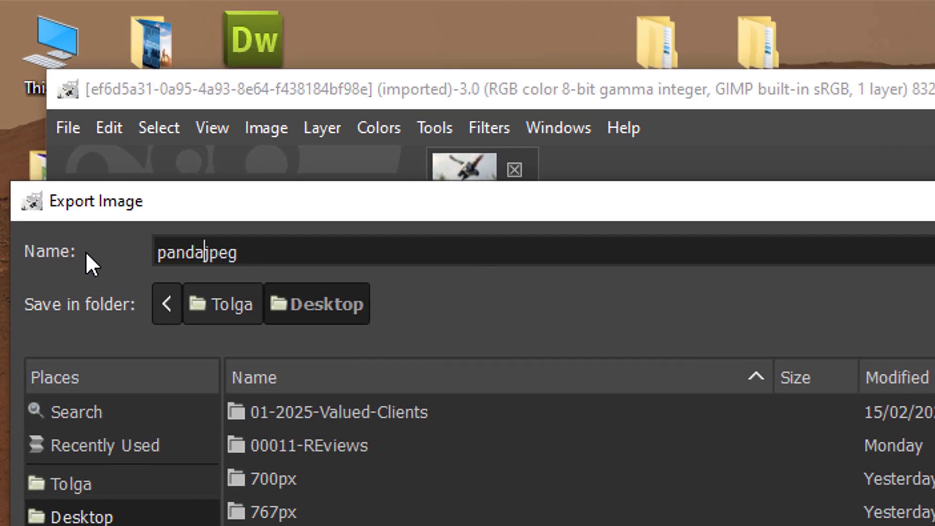
text(.)
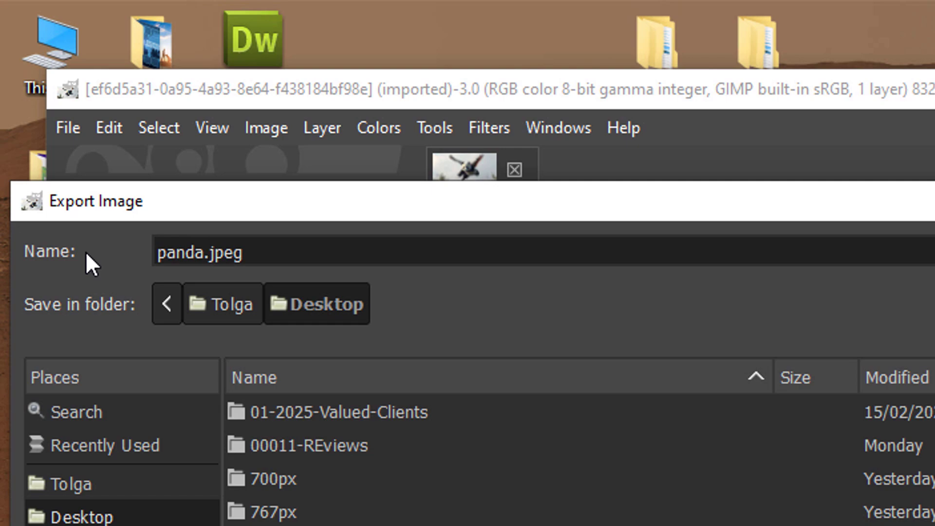
key(Delete)
key(Delete)
key(Delete)
key(Delete)
text(png)
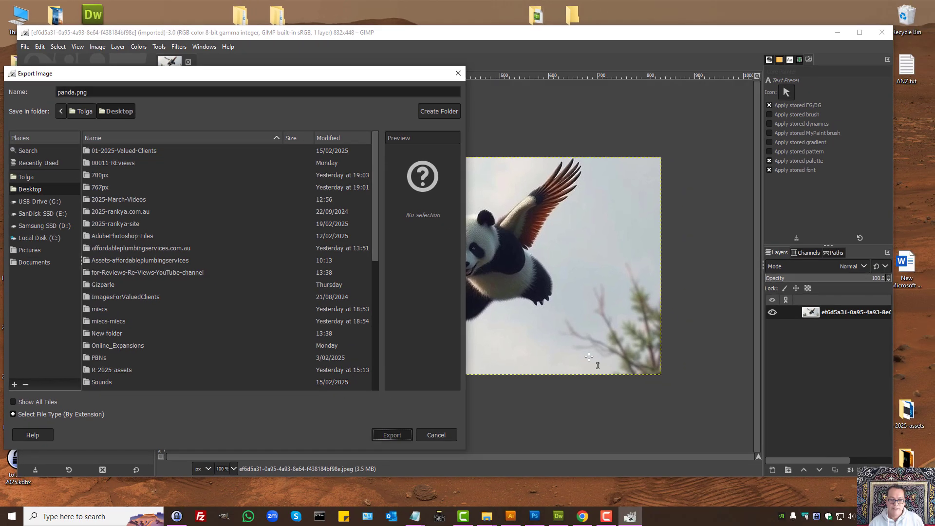
key(Return)
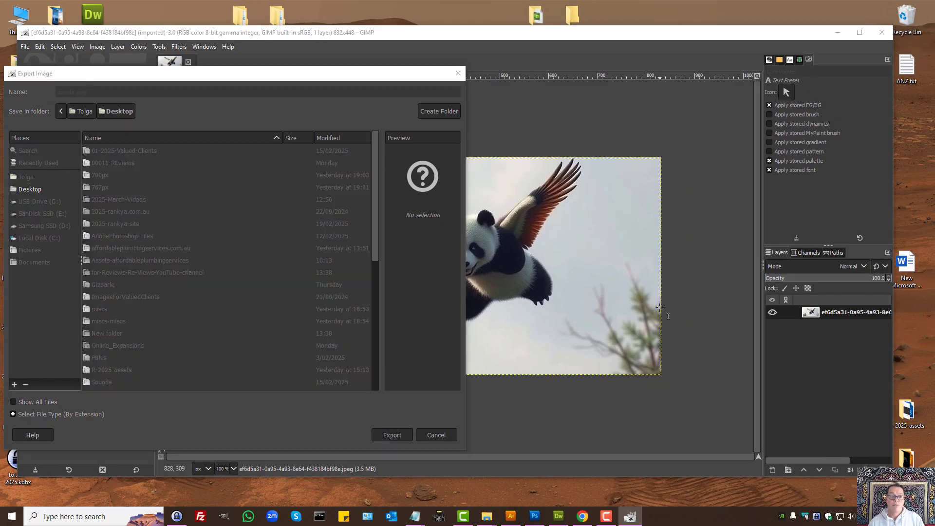
click(471, 381)
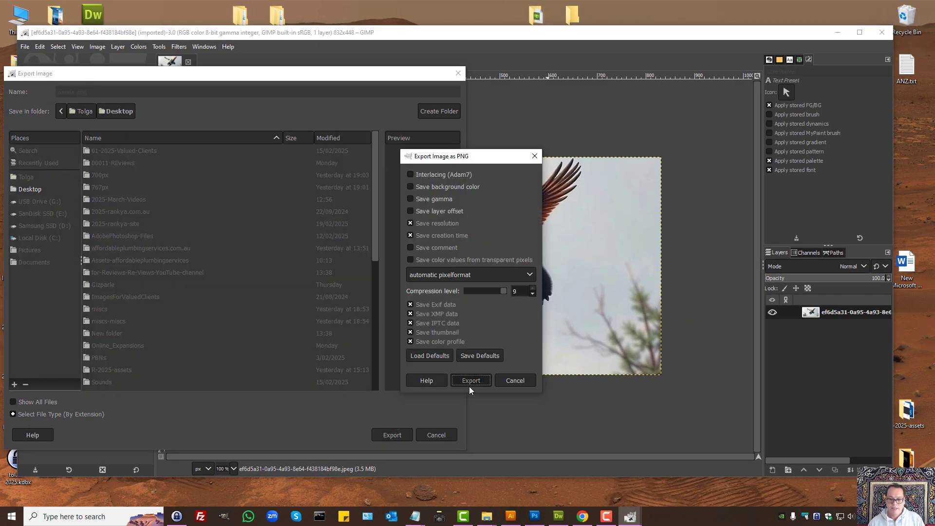
click(846, 35)
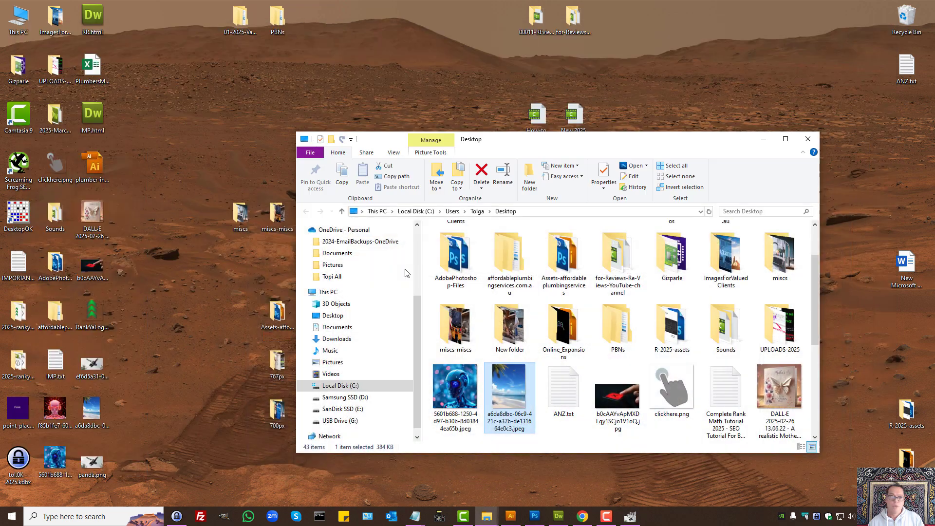
- Open the exported panda.png from the desktop, then return to the DeepAI page
click(91, 462)
double_click(91, 461)
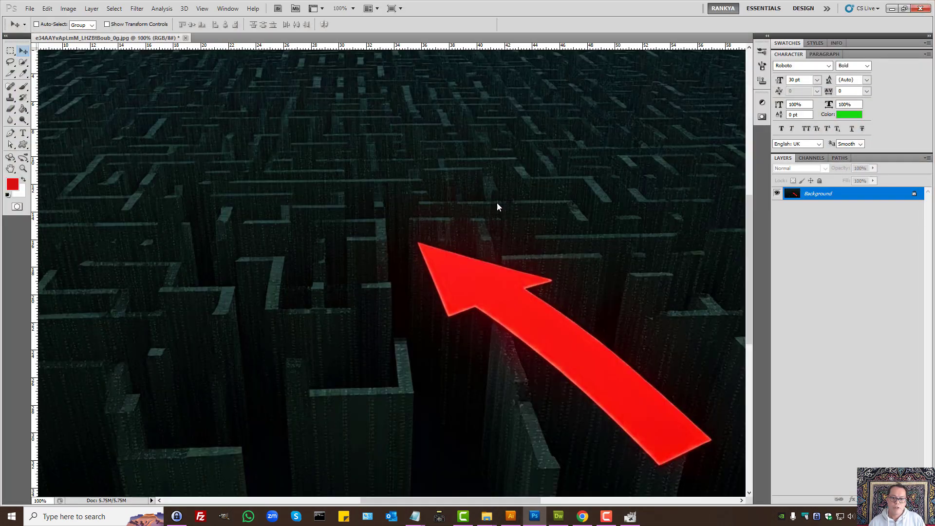
click(583, 518)
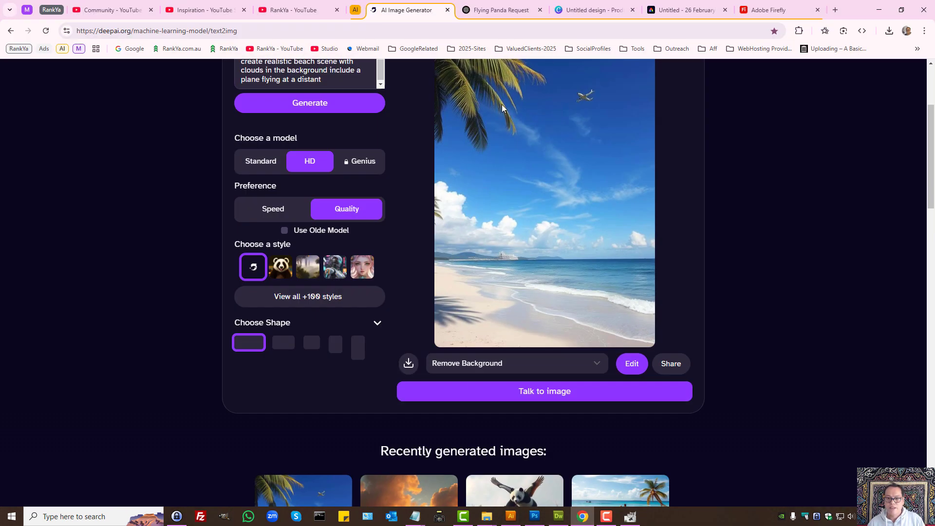
- Review the beach scene's image editing options without changes, then go to the RankYa YouTube tab
scroll(507, 191, up, 3)
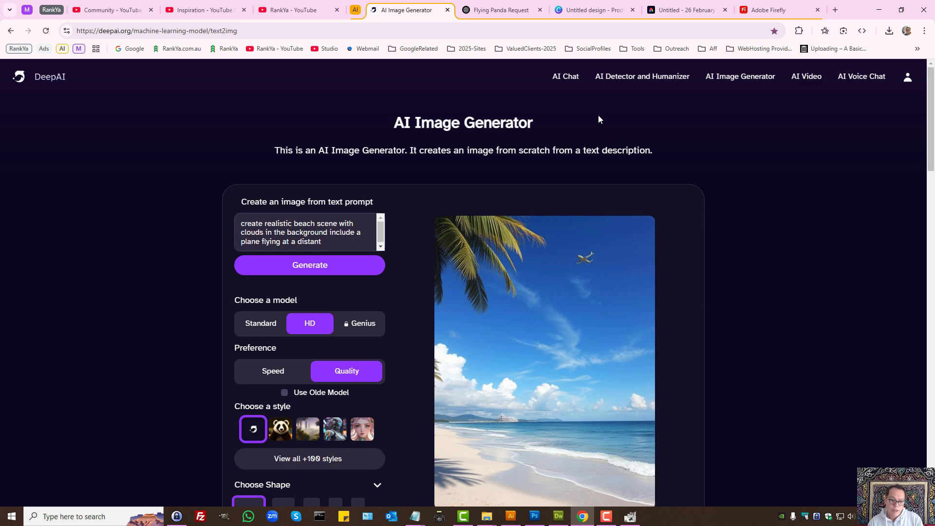
scroll(345, 387, down, 3)
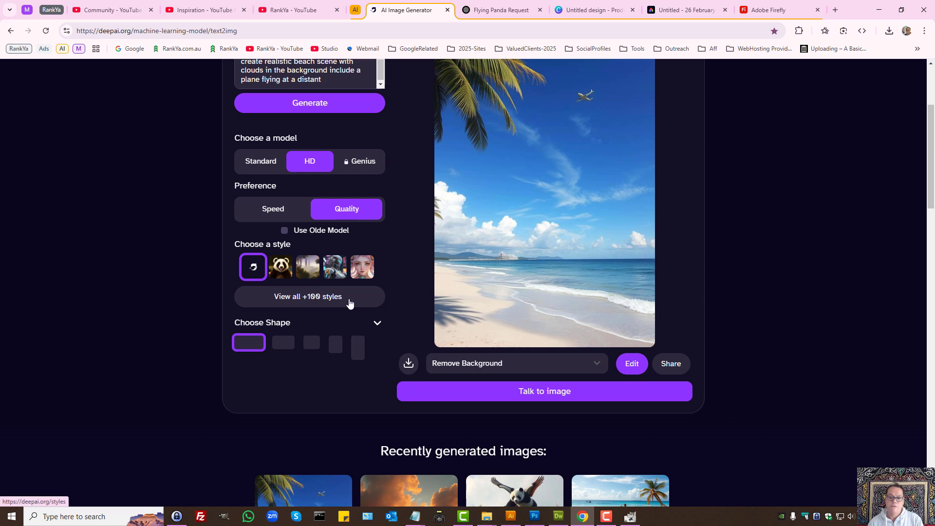
click(596, 362)
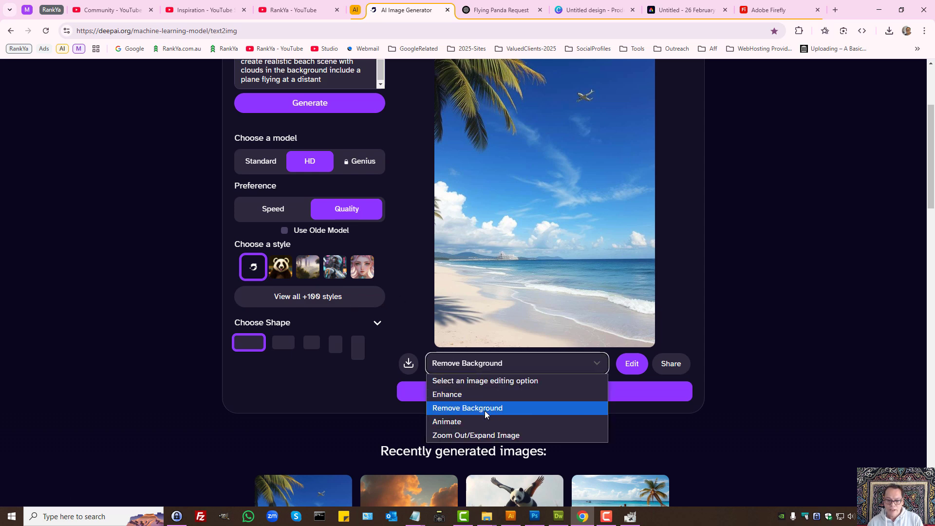
click(772, 335)
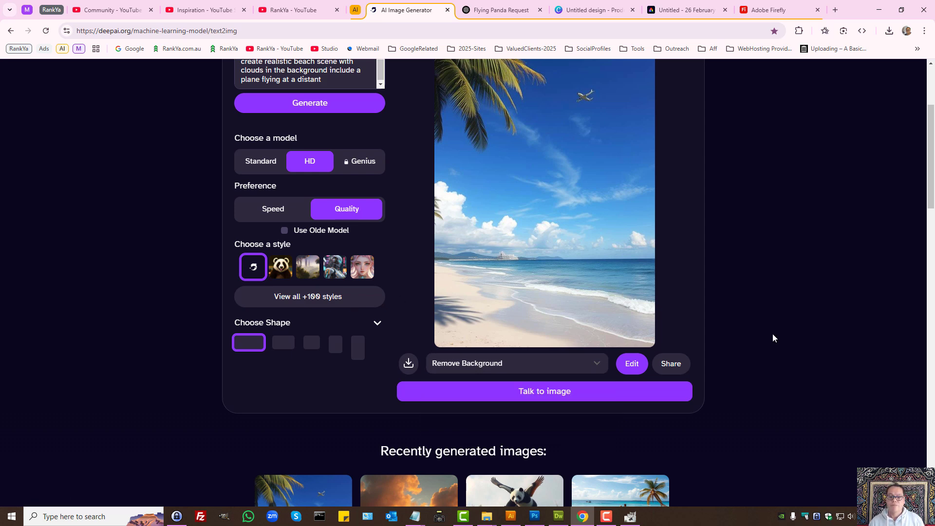
click(527, 367)
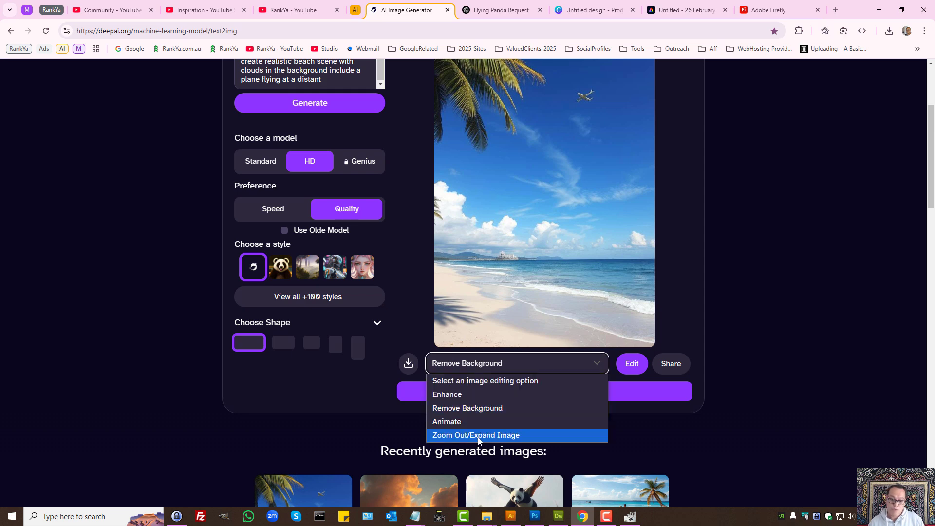
click(752, 330)
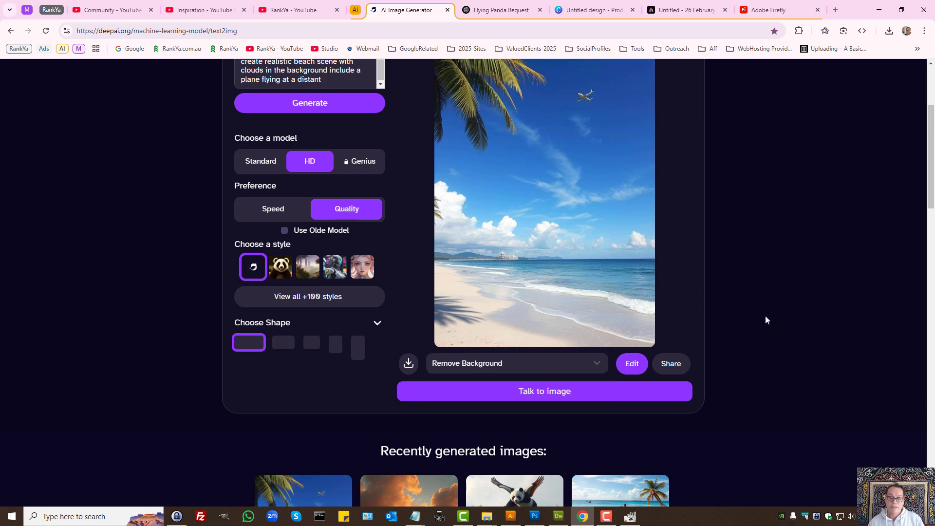
scroll(764, 315, up, 3)
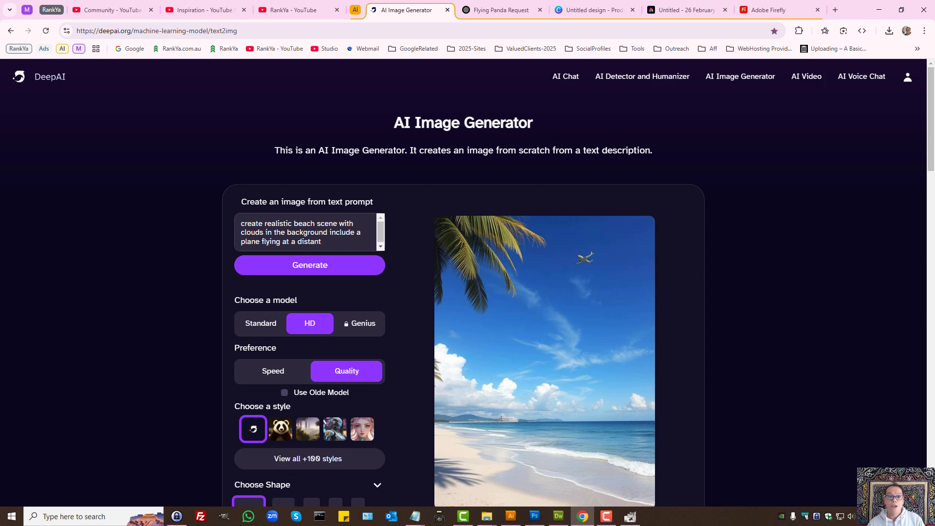
click(292, 10)
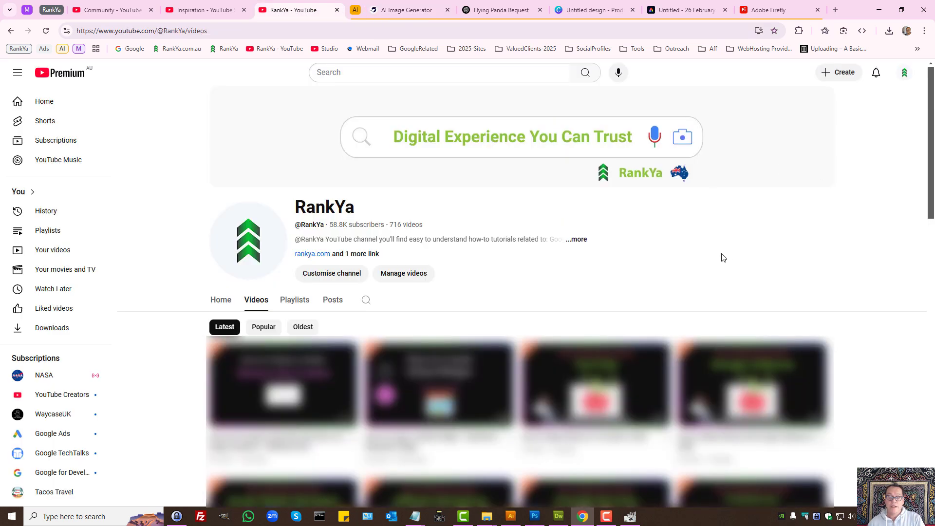